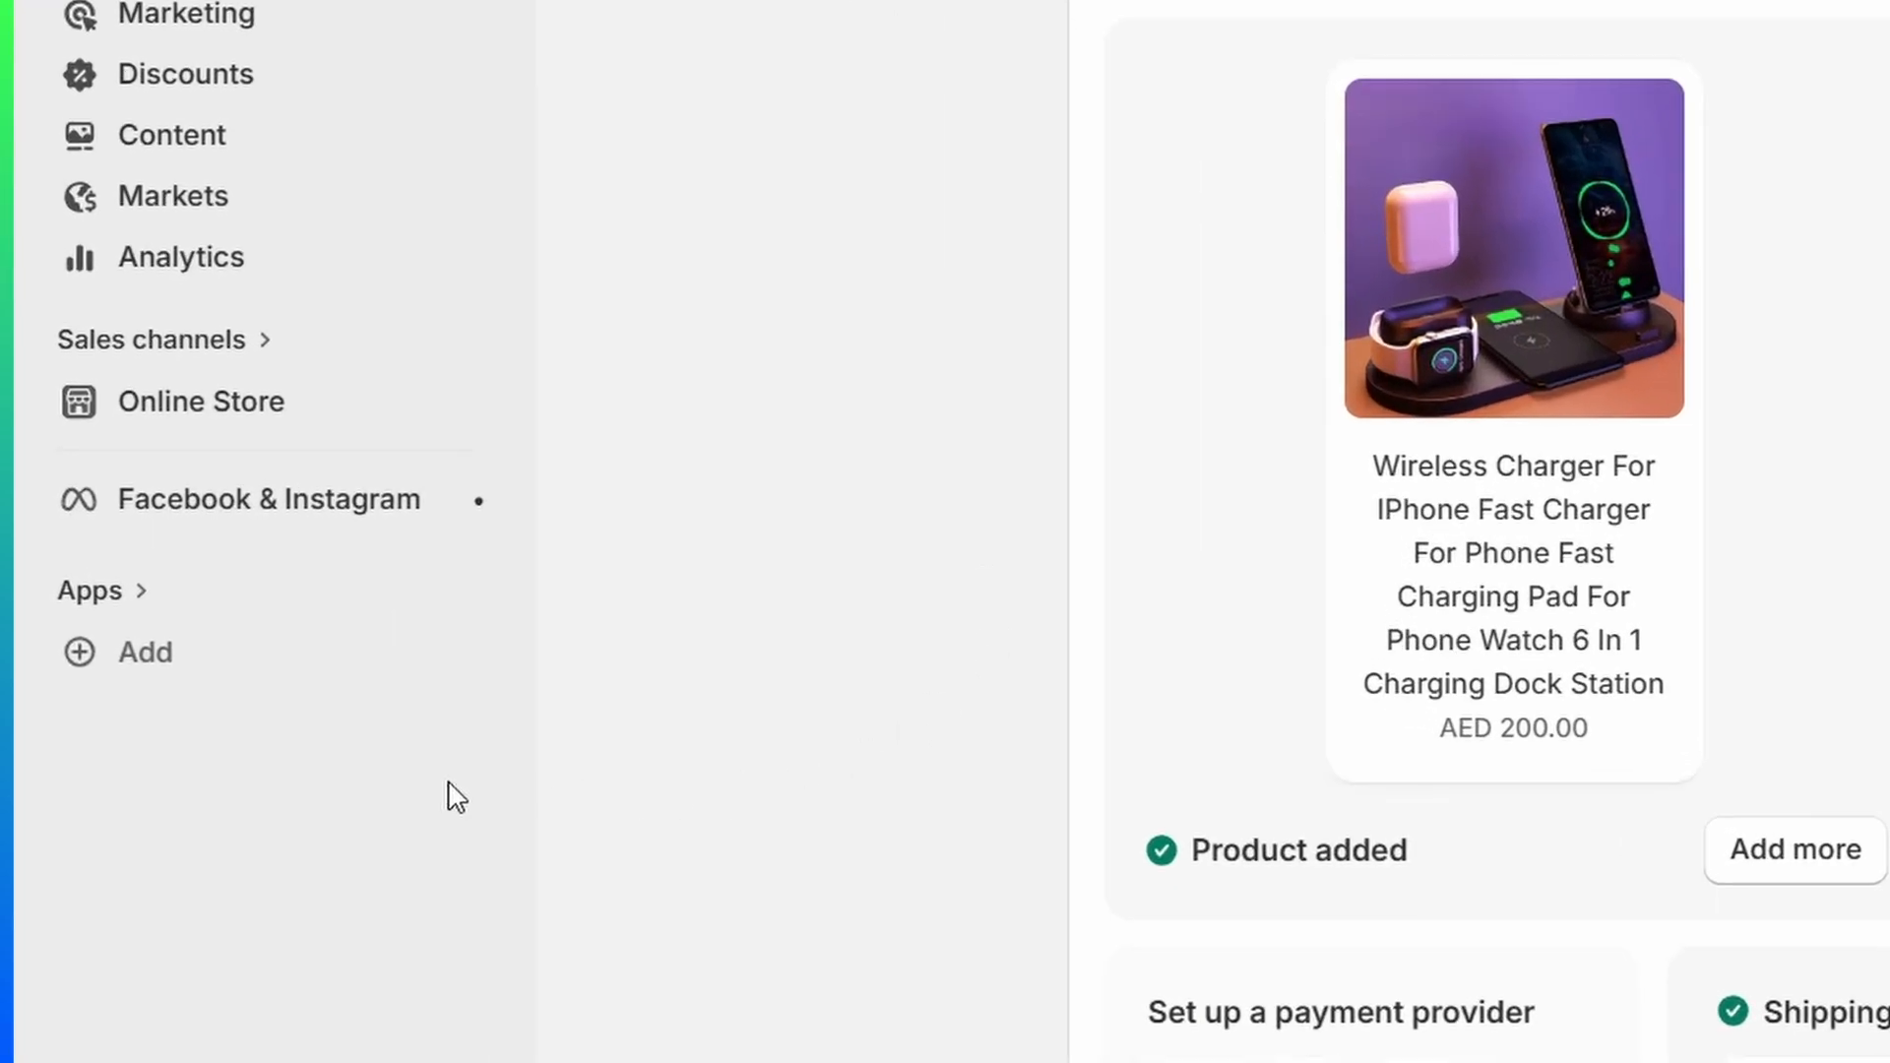
Find Shopify Marketplace Connect in the Shopify App Store and install it on the store
click(139, 659)
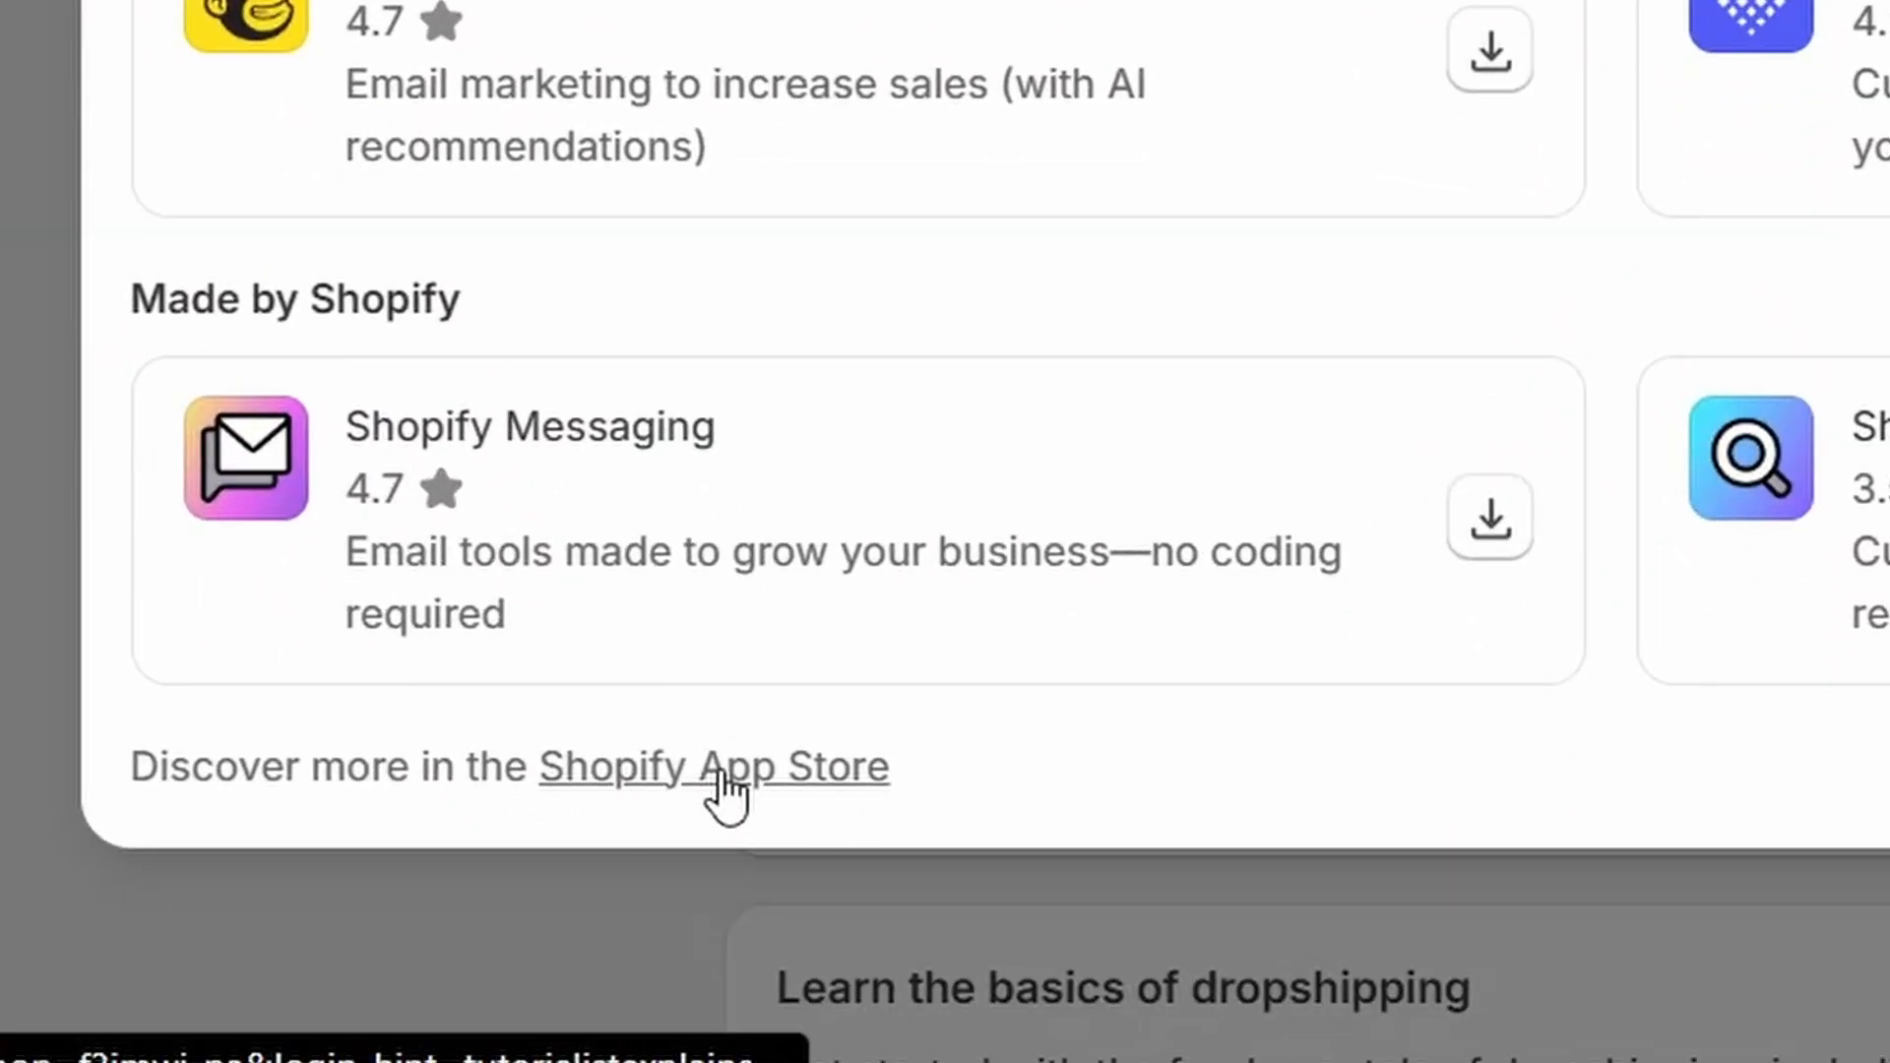
click(723, 769)
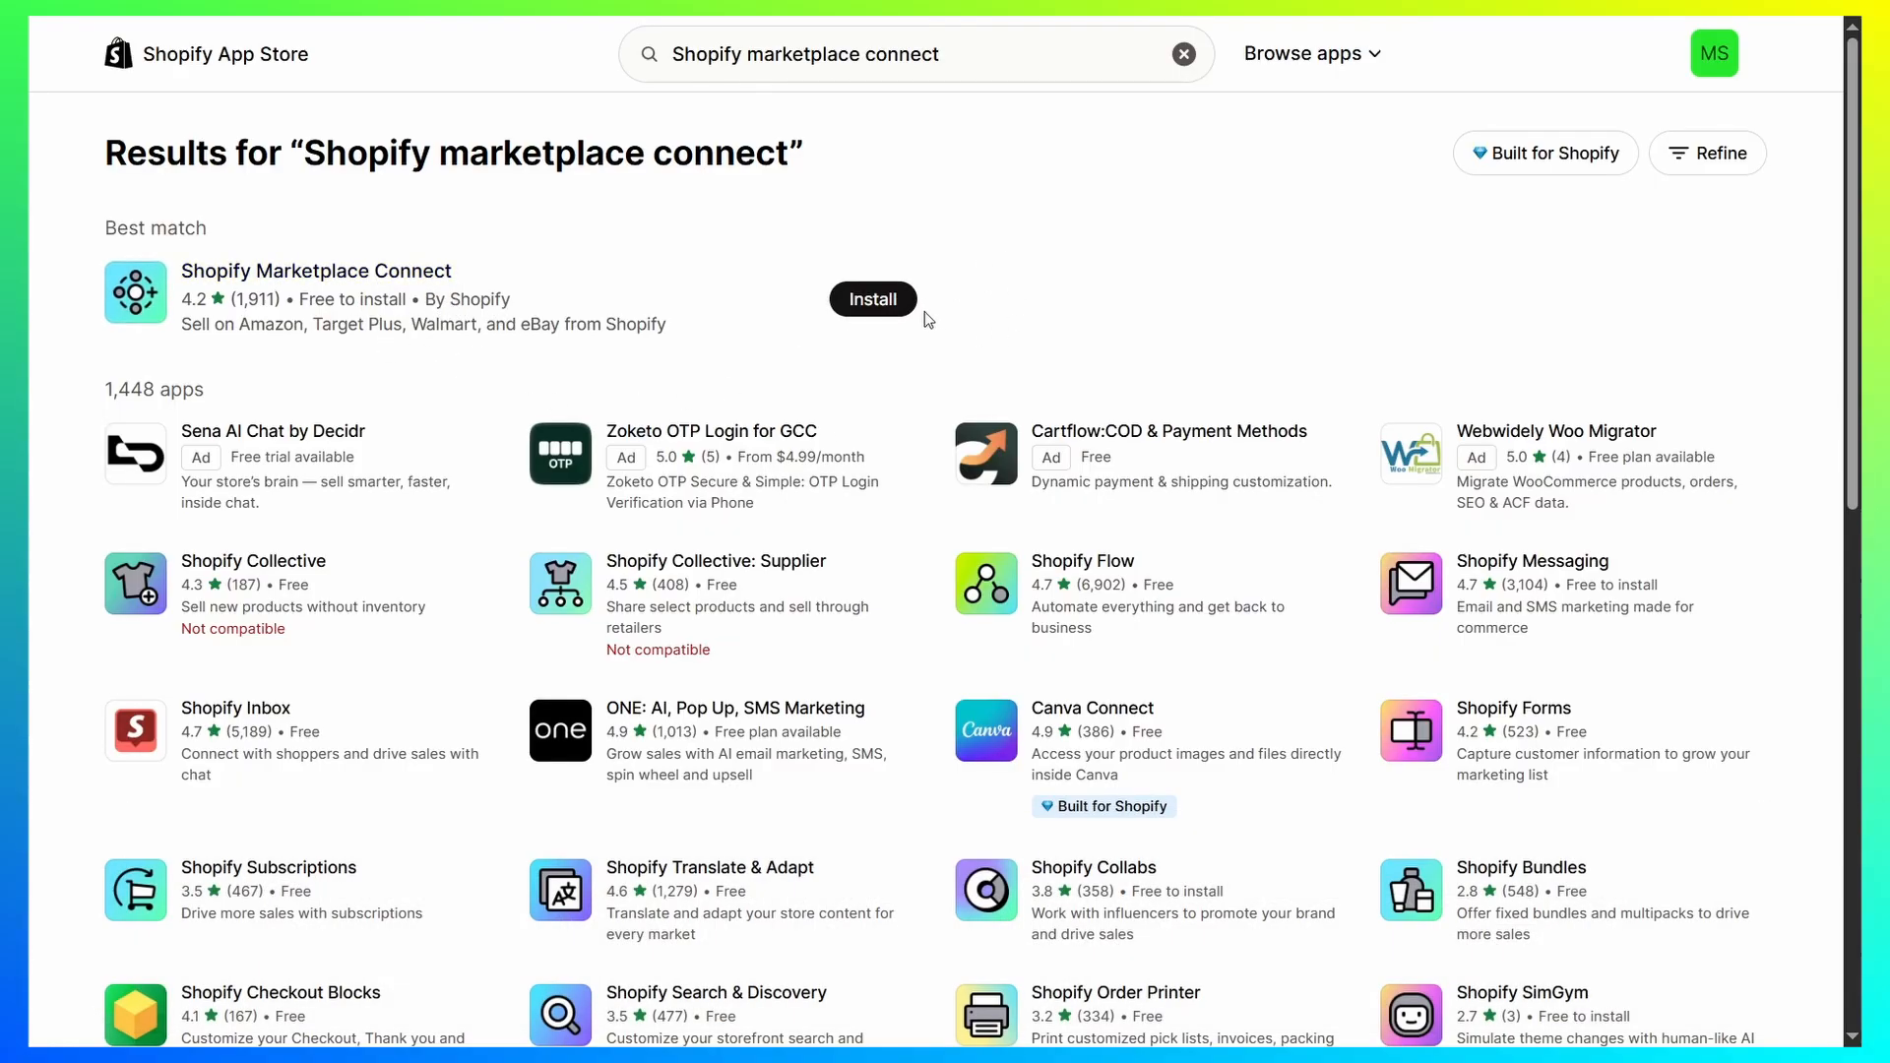
click(886, 300)
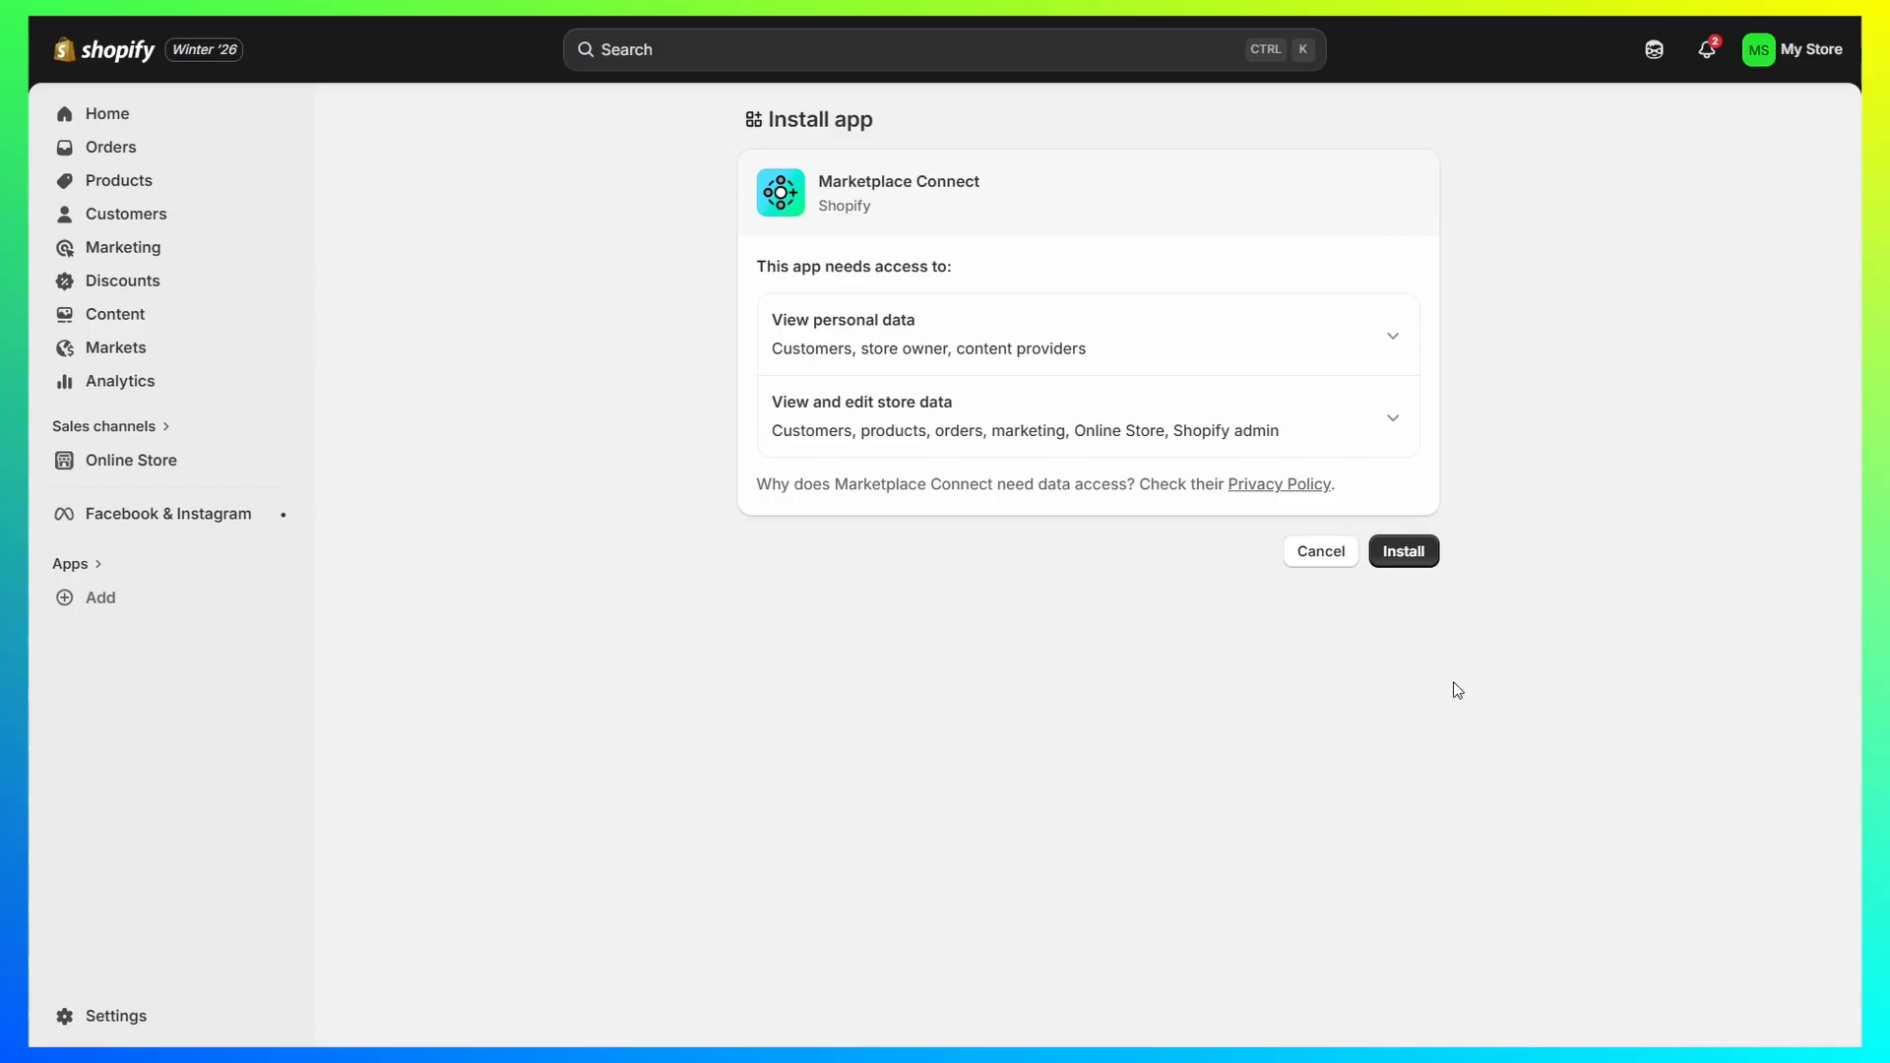
click(1427, 555)
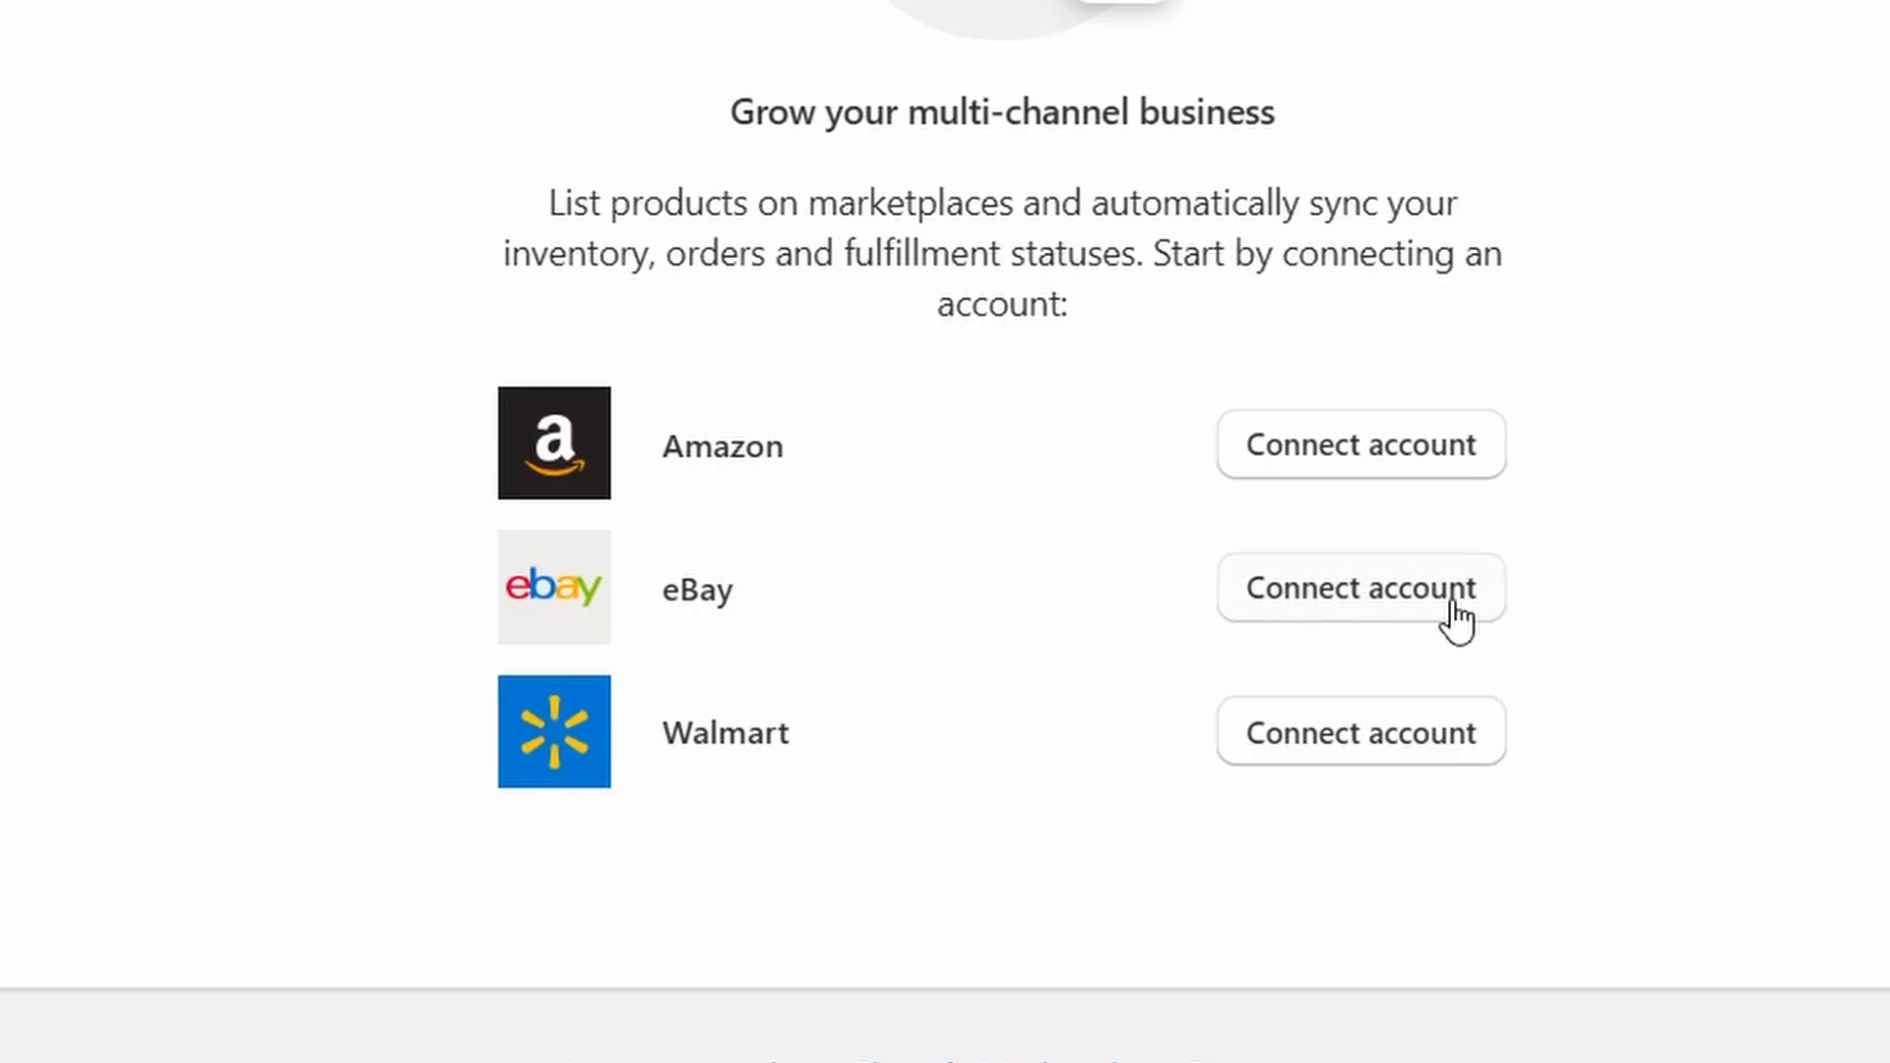
Start a new eBay connection, acknowledge the selling requirements, and sign in to eBay with the Google account
click(1356, 610)
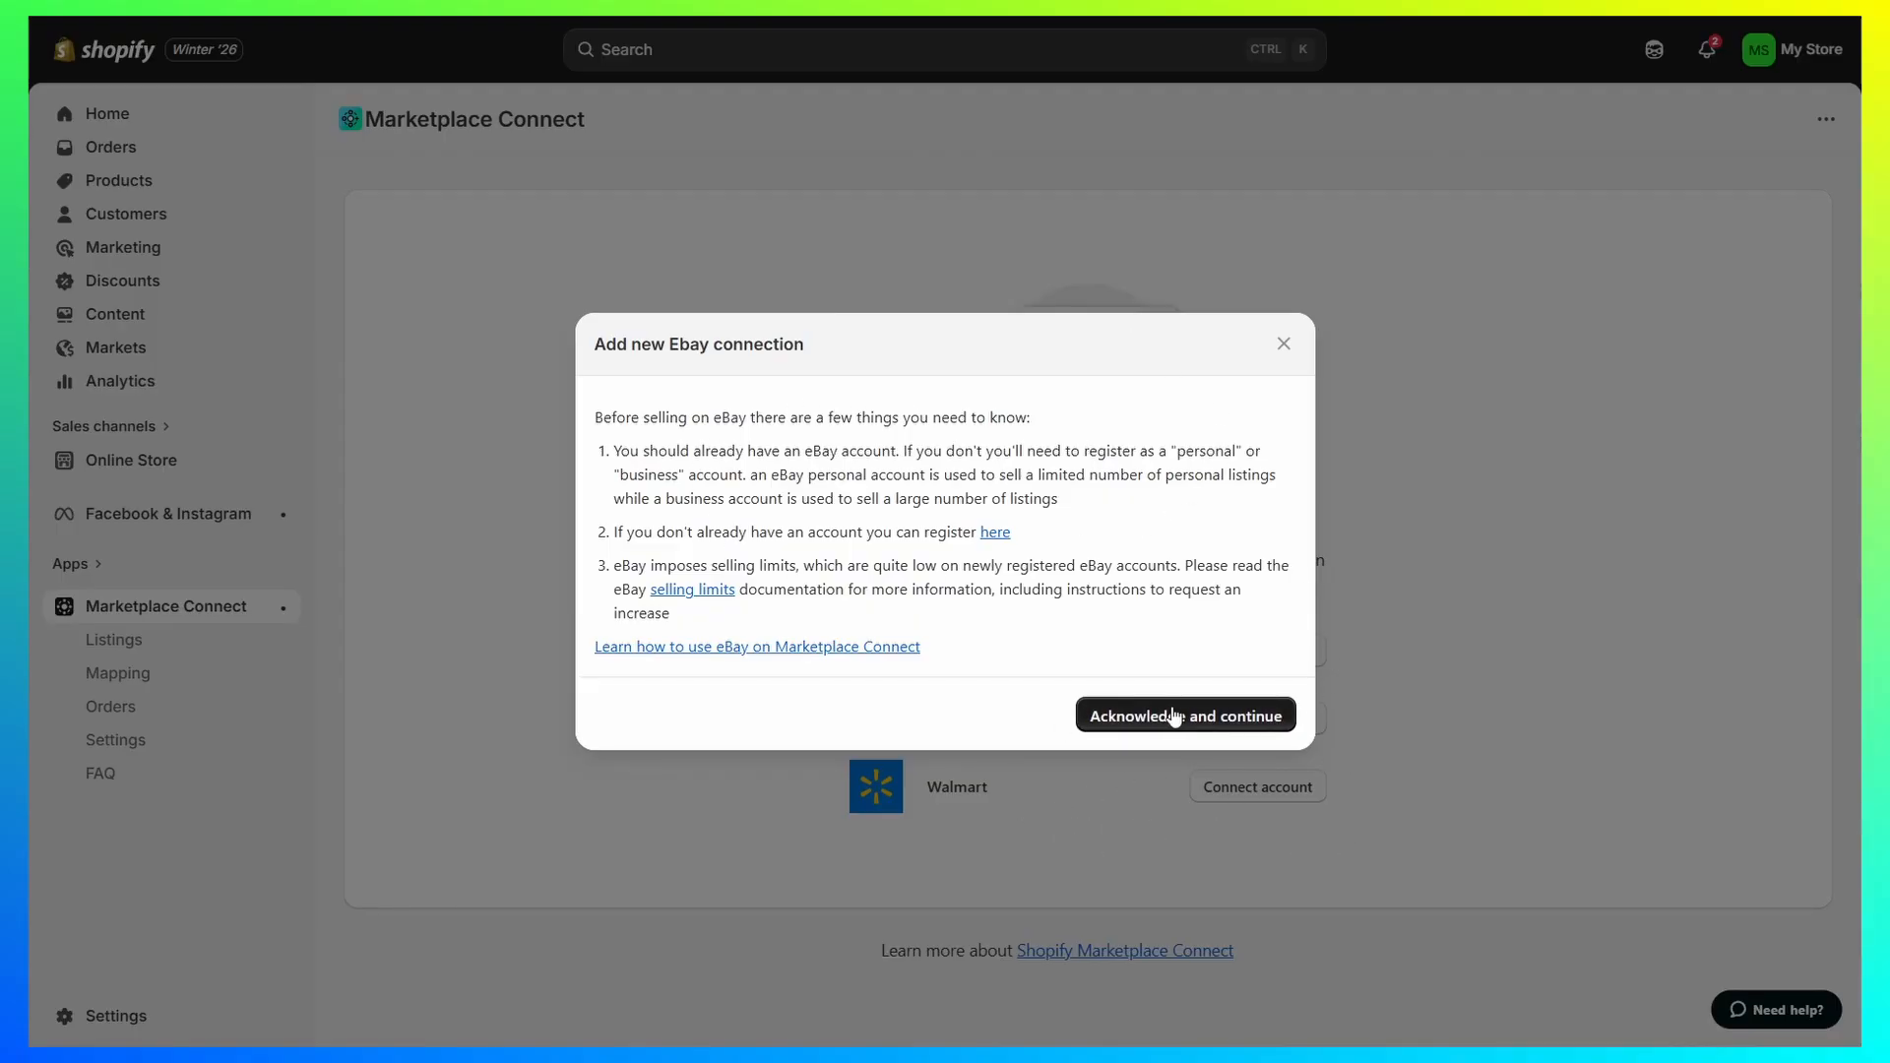
click(1202, 723)
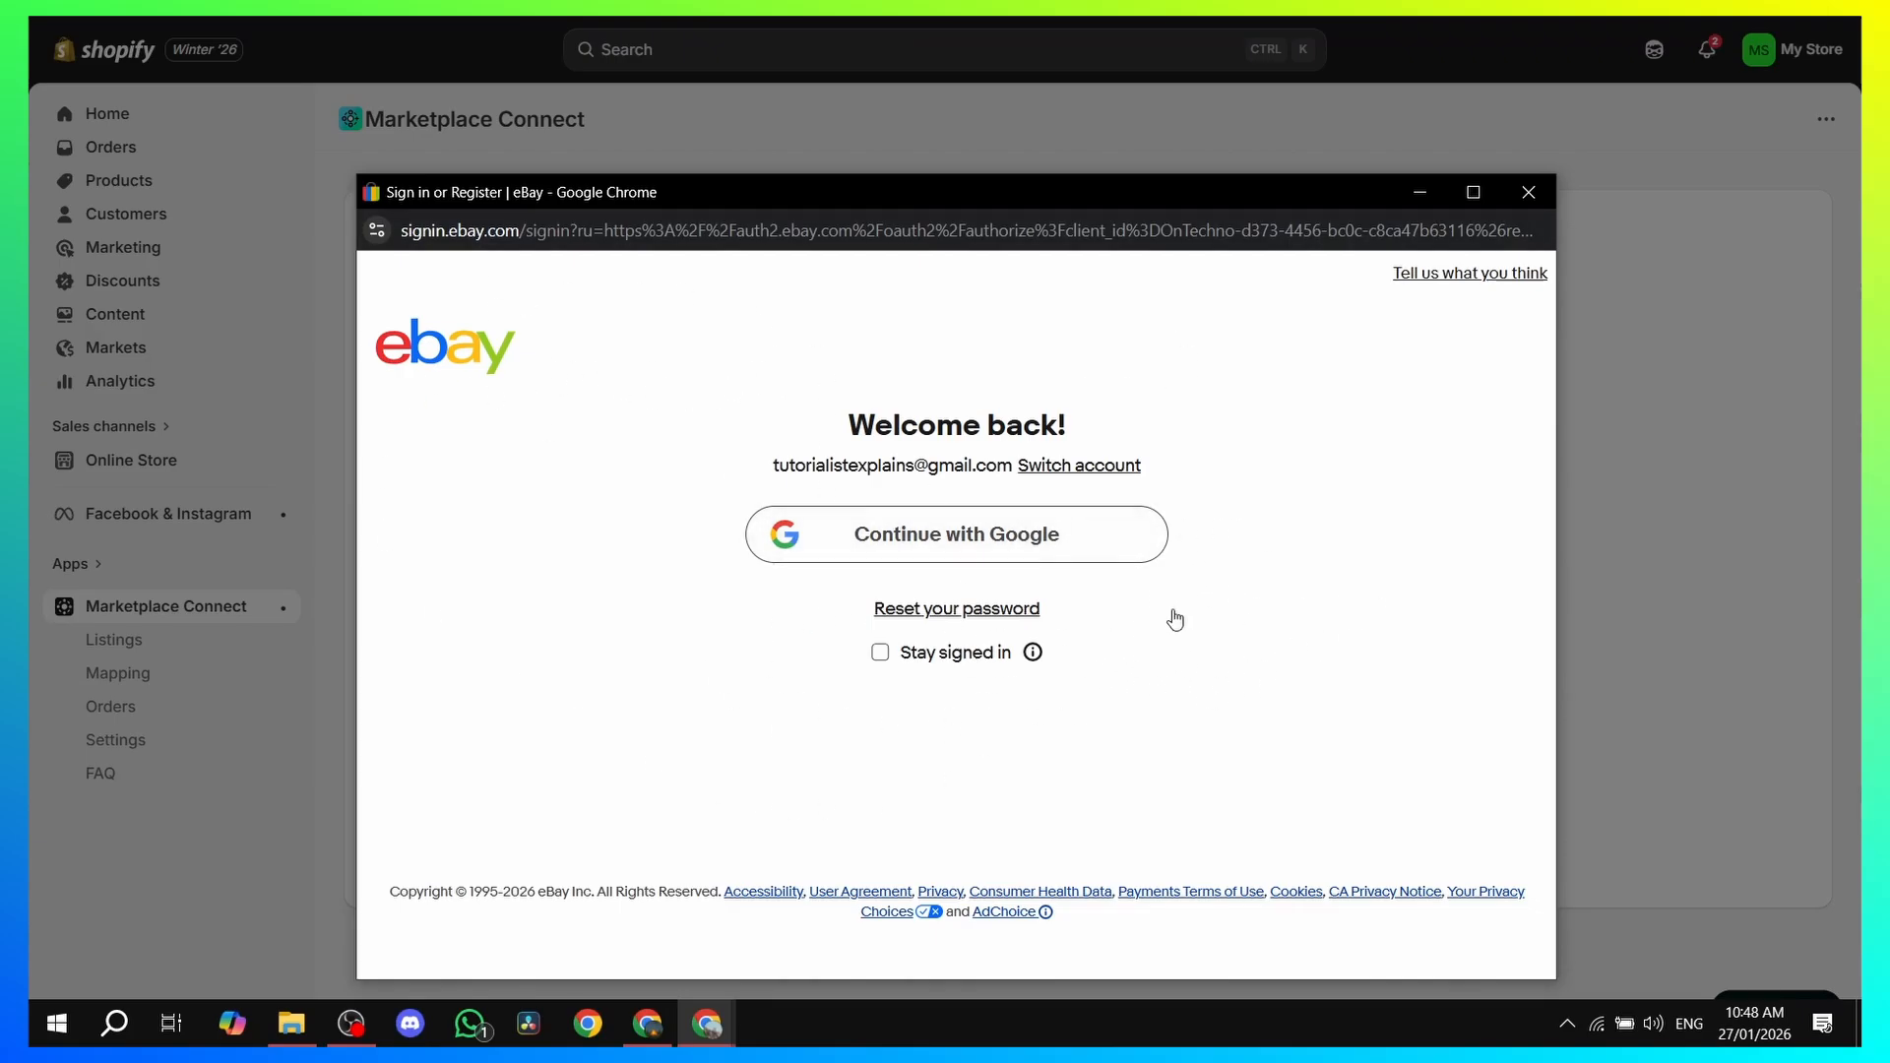
click(1157, 536)
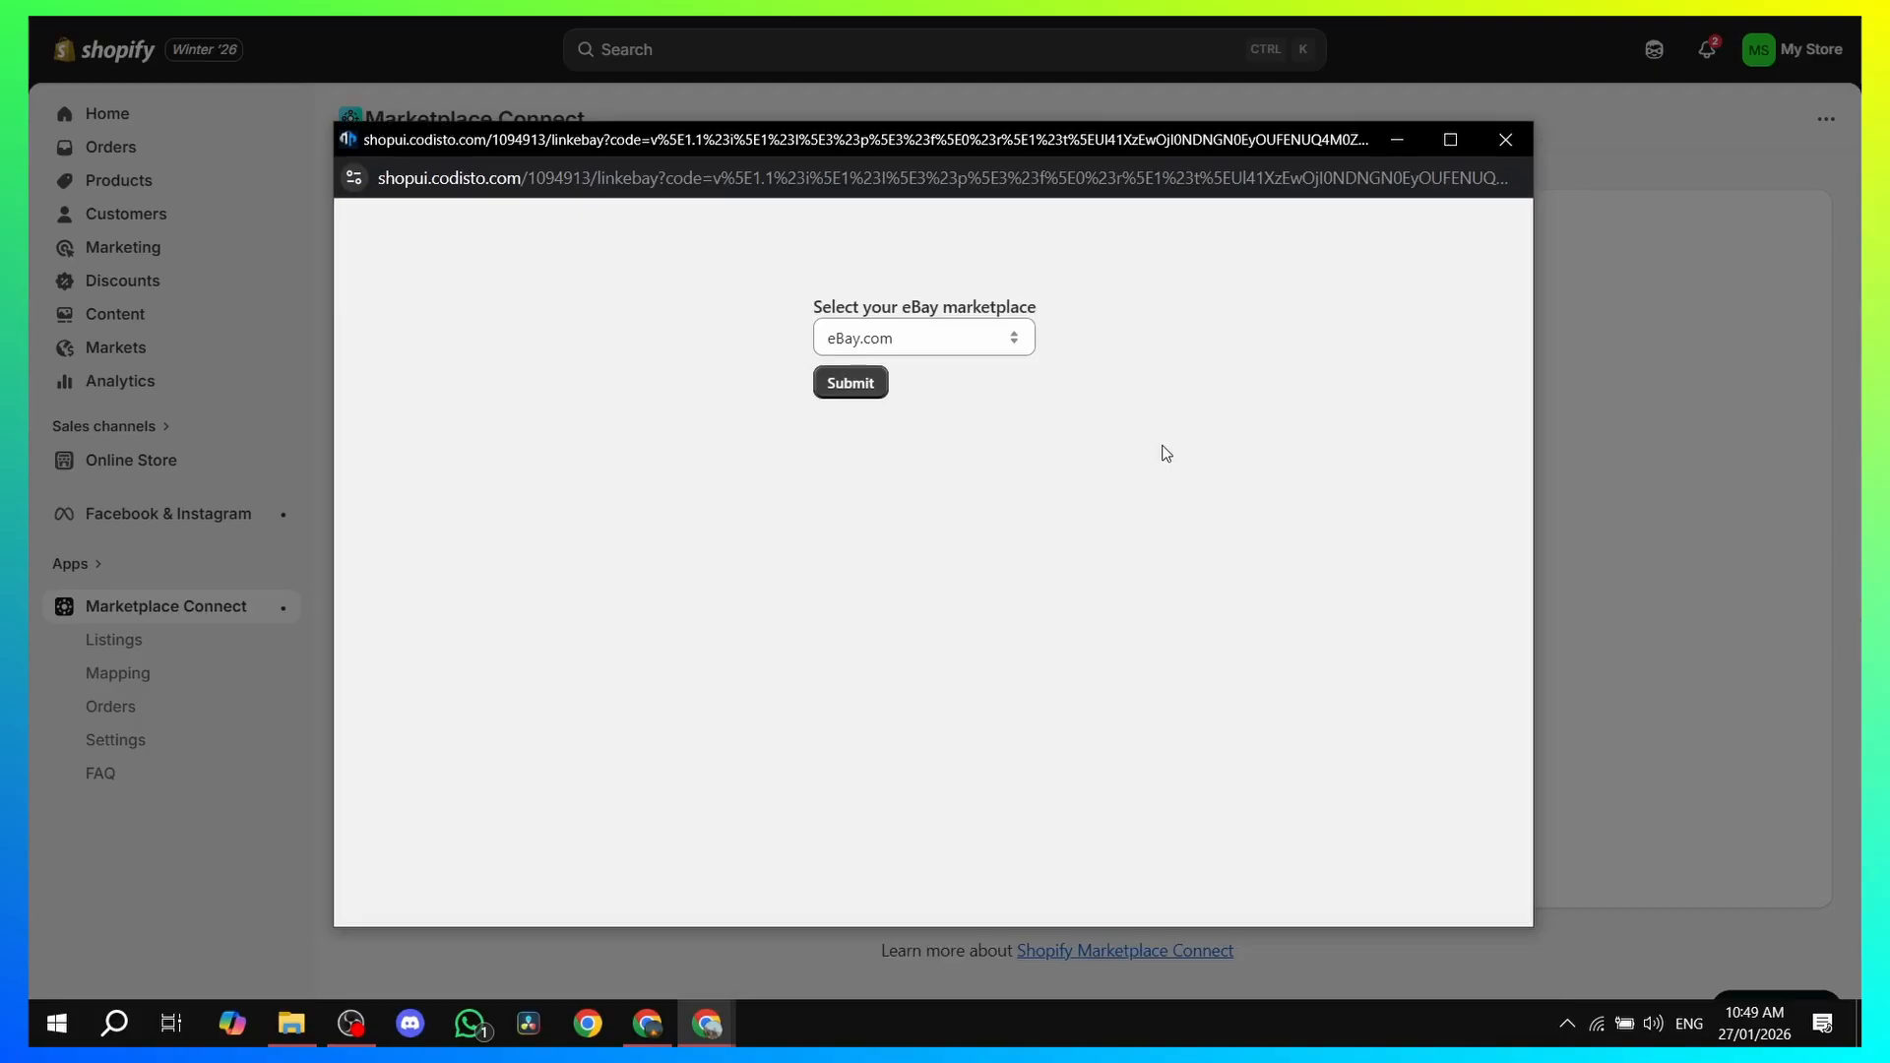
Choose eBay.com as the eBay marketplace and submit the selection
click(947, 340)
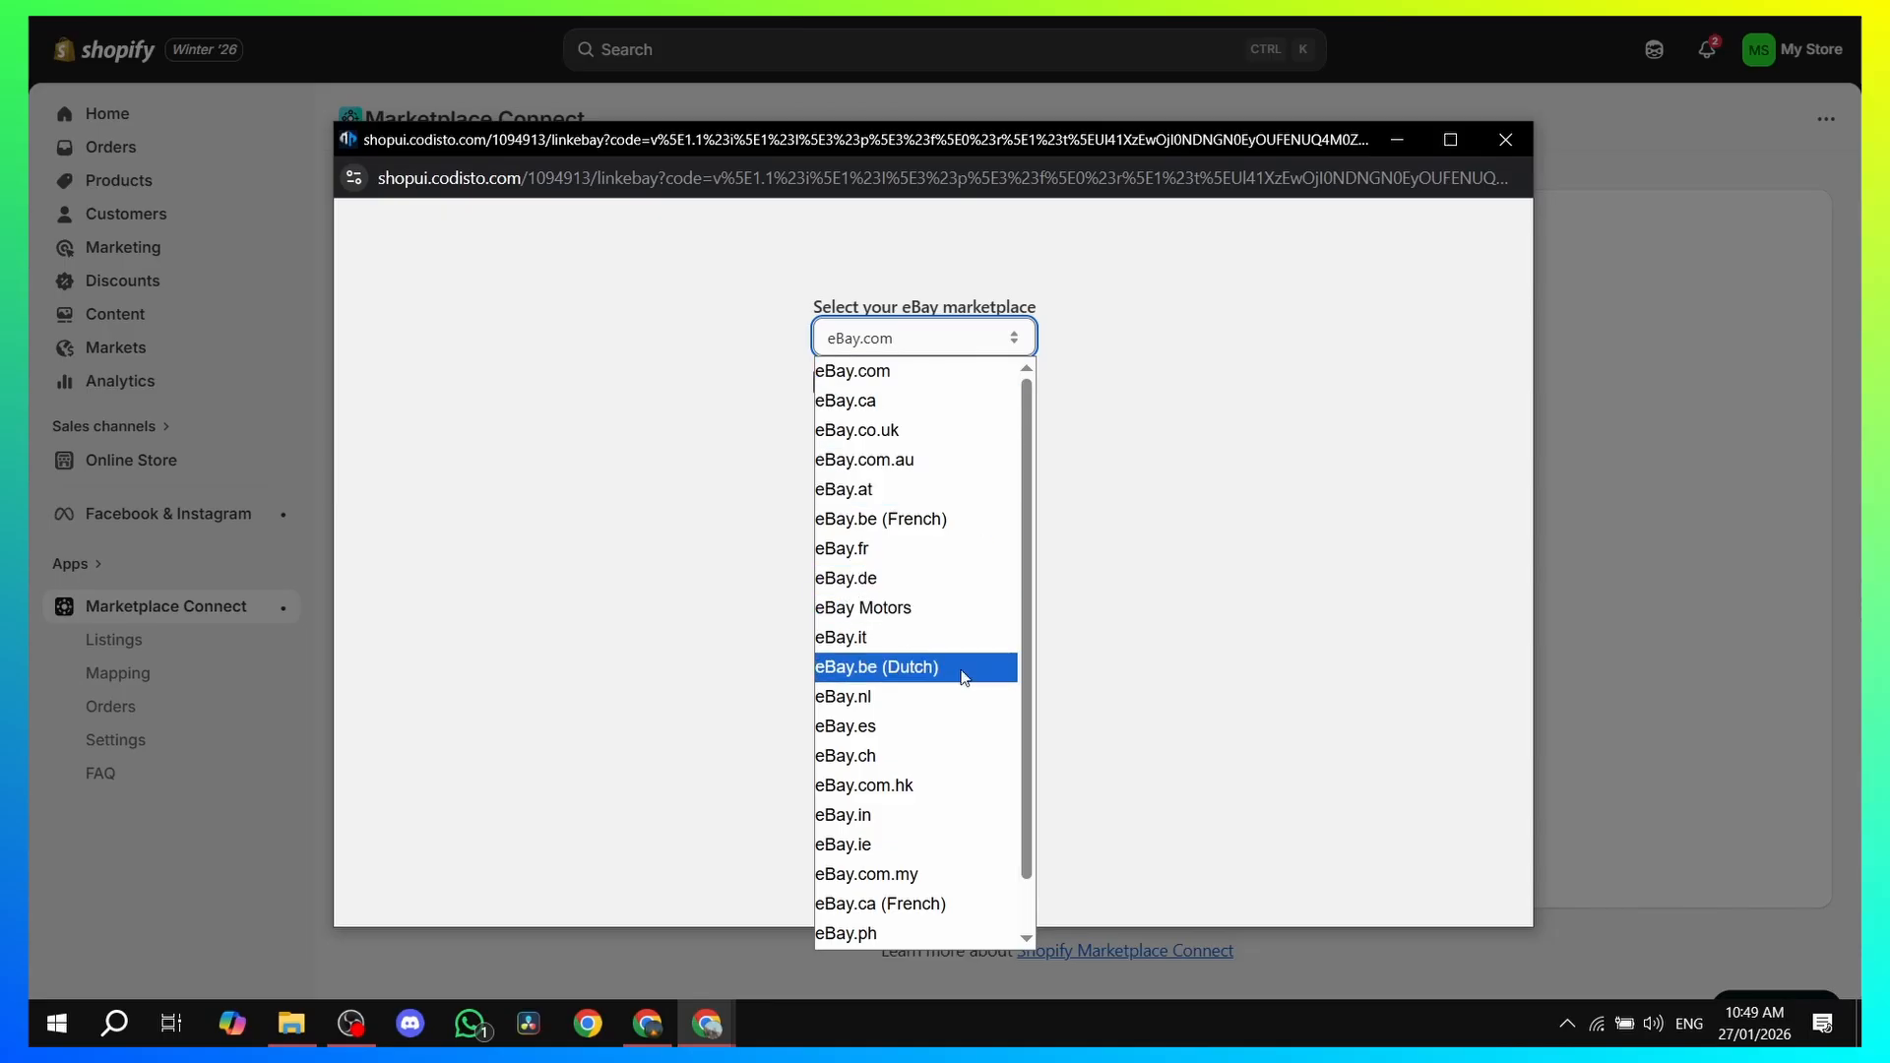
scroll(916, 730, down, 1)
scroll(916, 731, down, 1)
scroll(926, 718, up, 2)
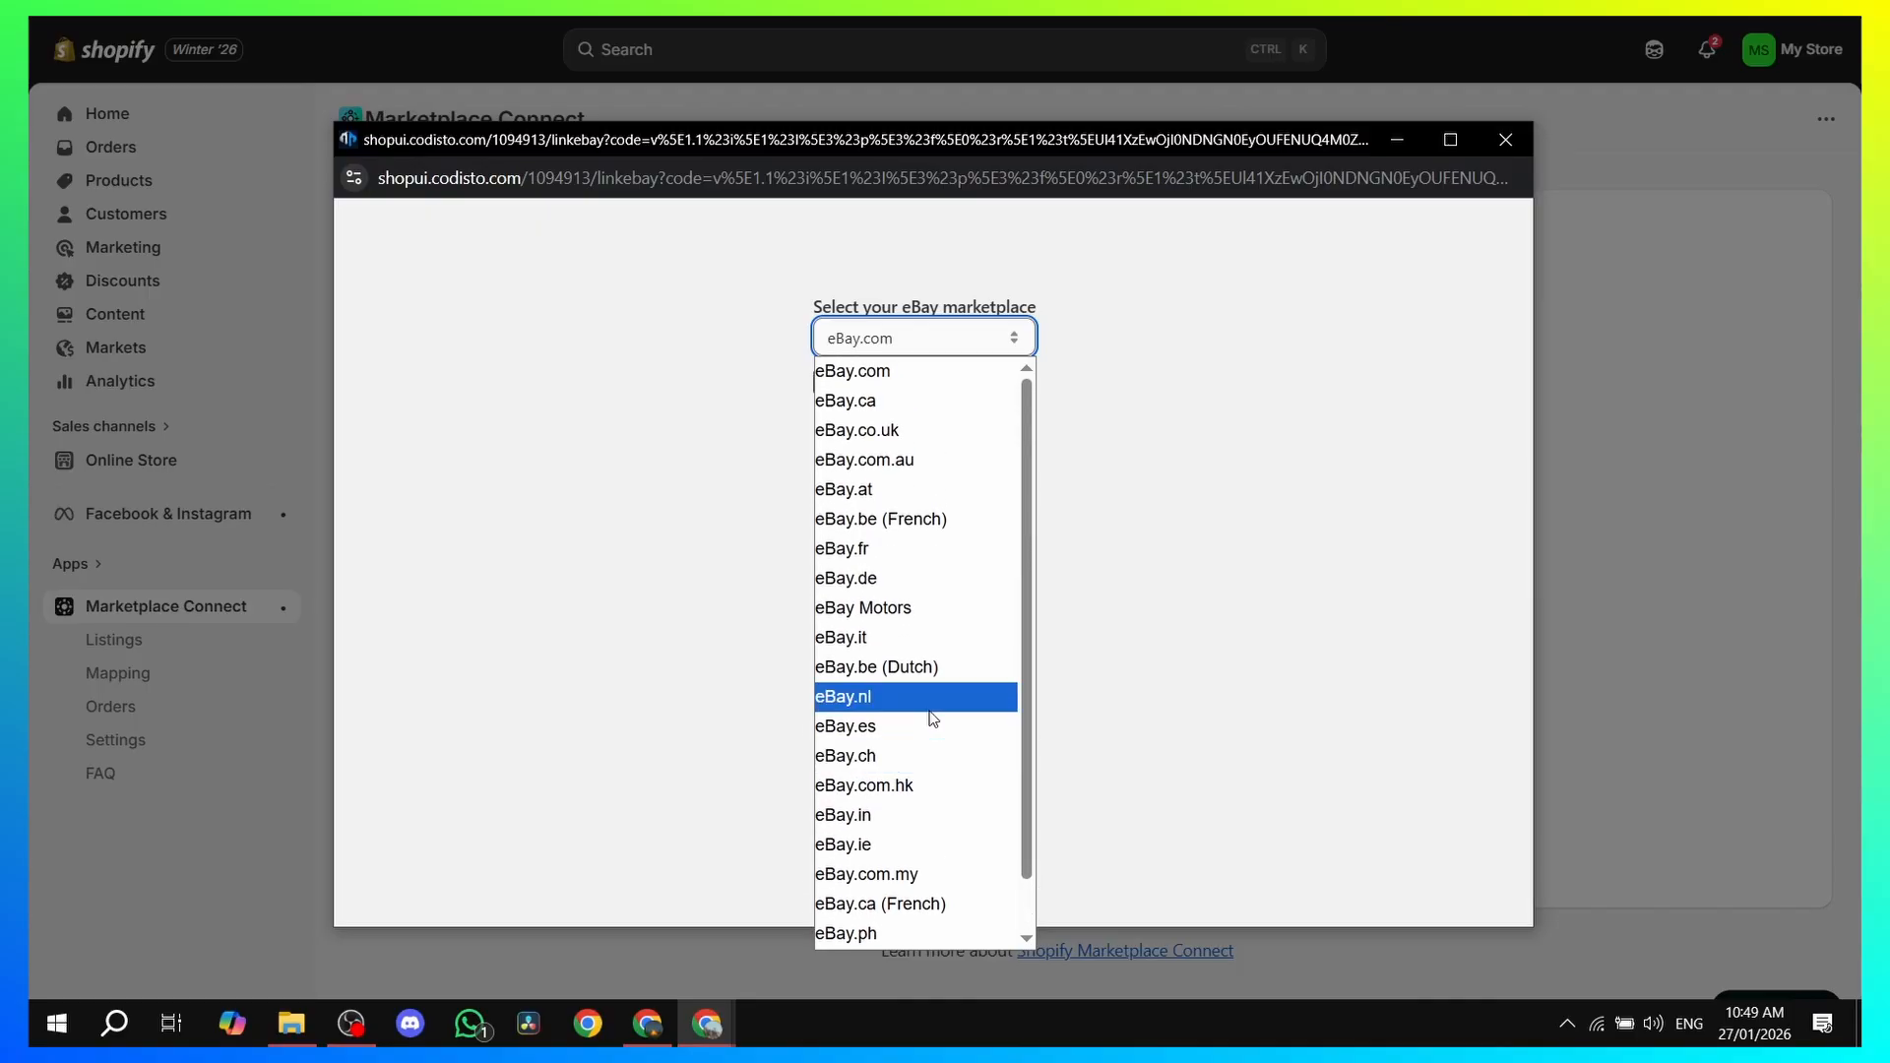
click(912, 372)
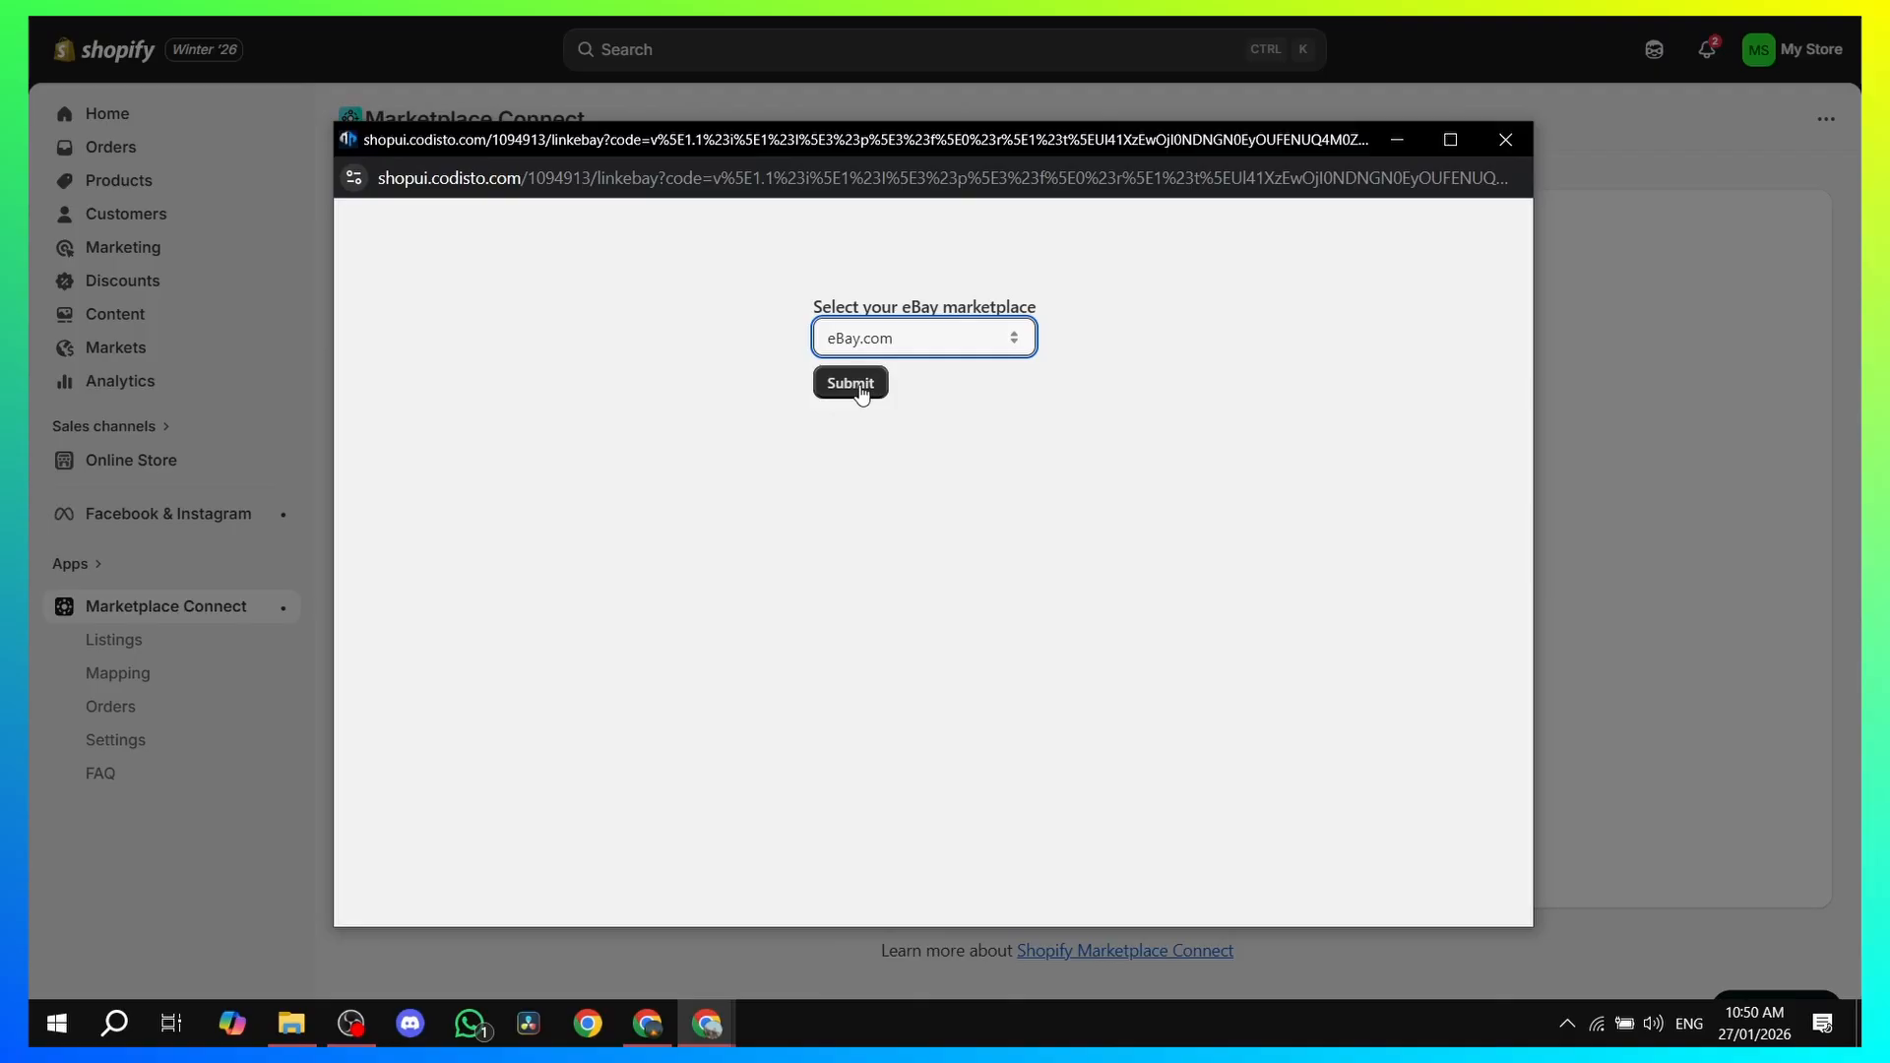
click(852, 383)
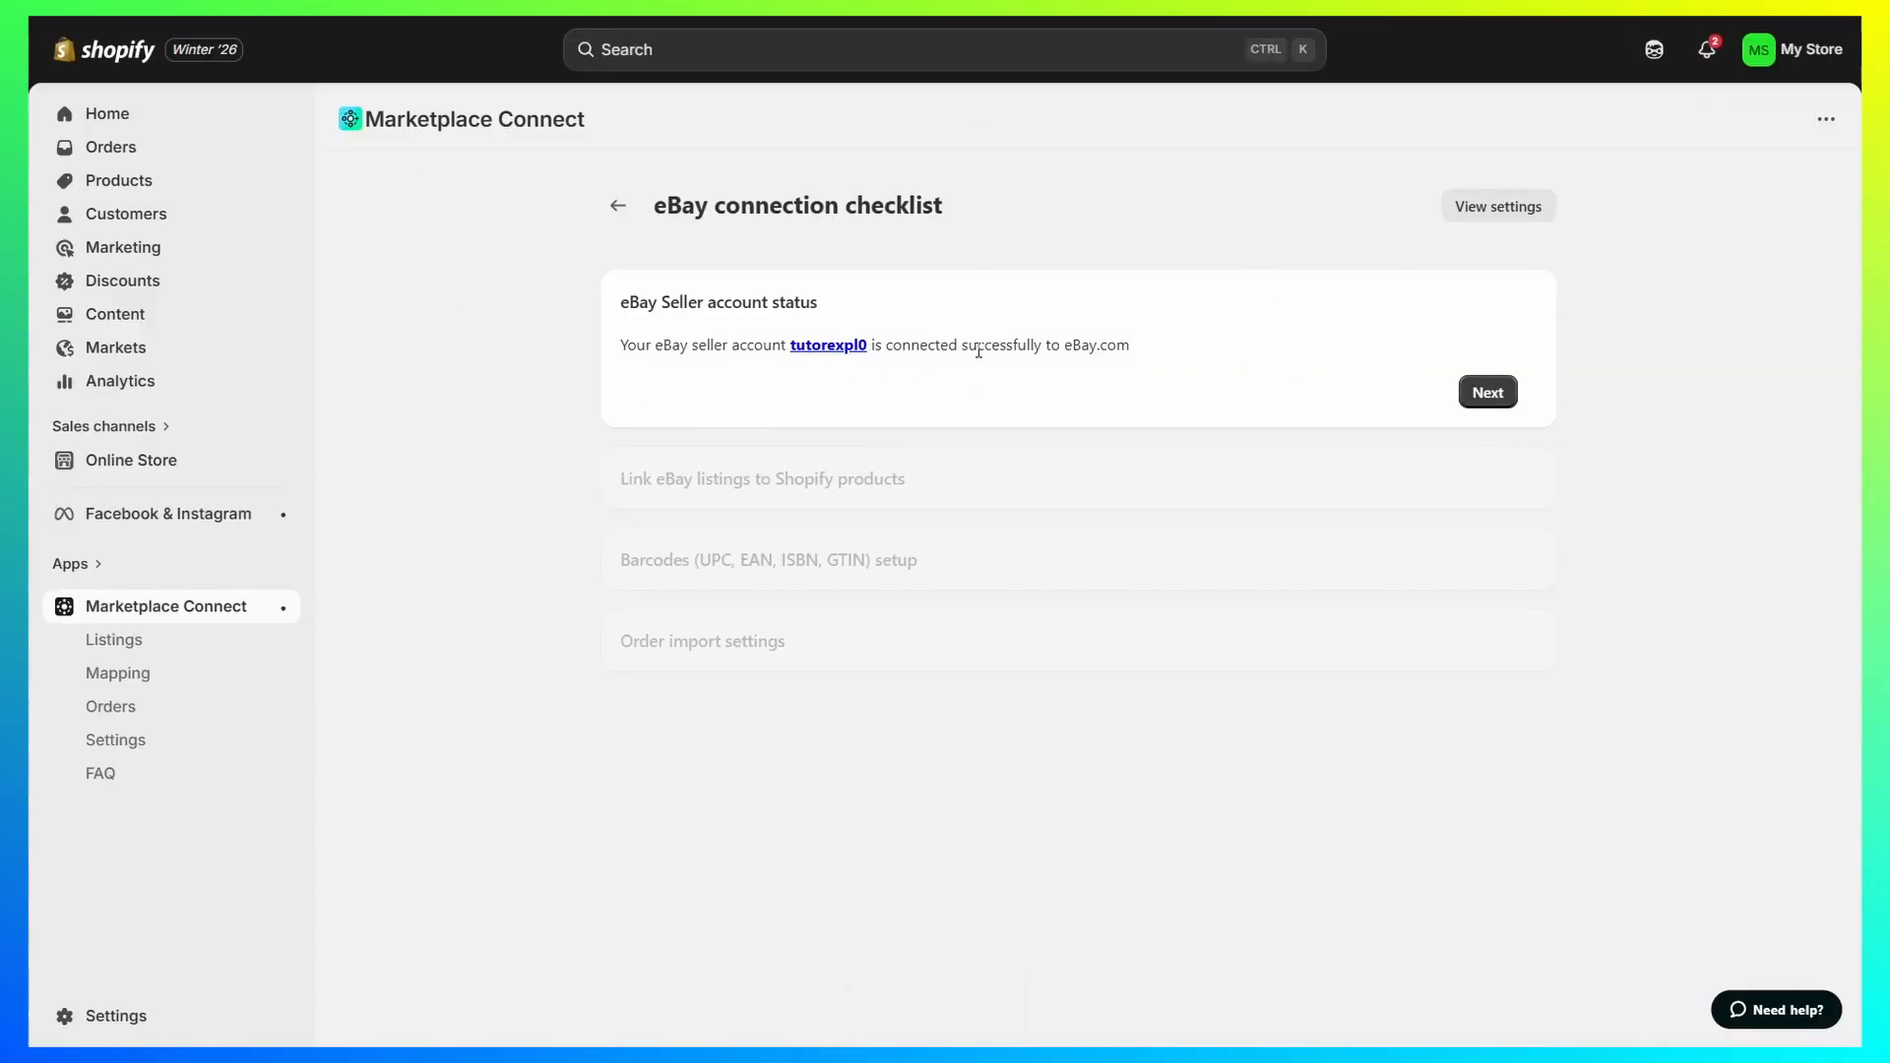
Complete the account status, listing link and barcode stages of the eBay connection checklist, keeping barcodes on Edit in Marketplace Connect
click(1492, 399)
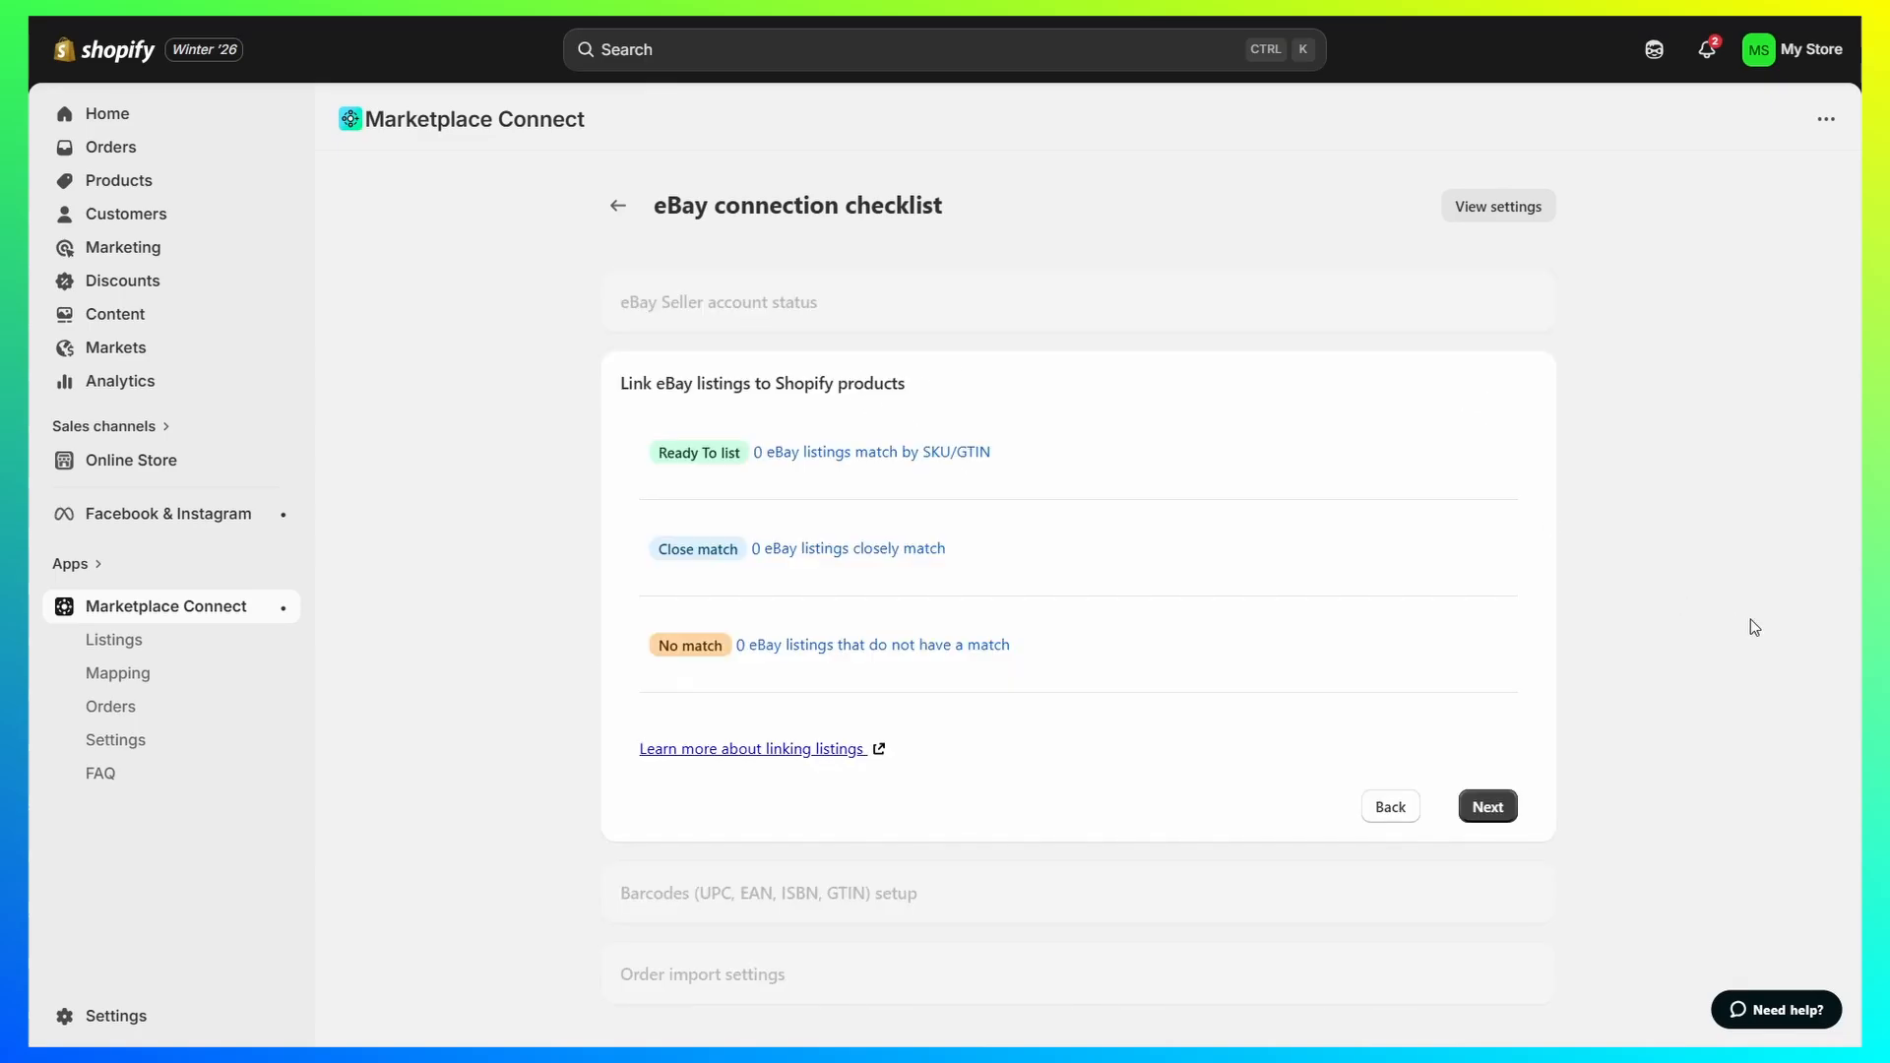
click(1487, 807)
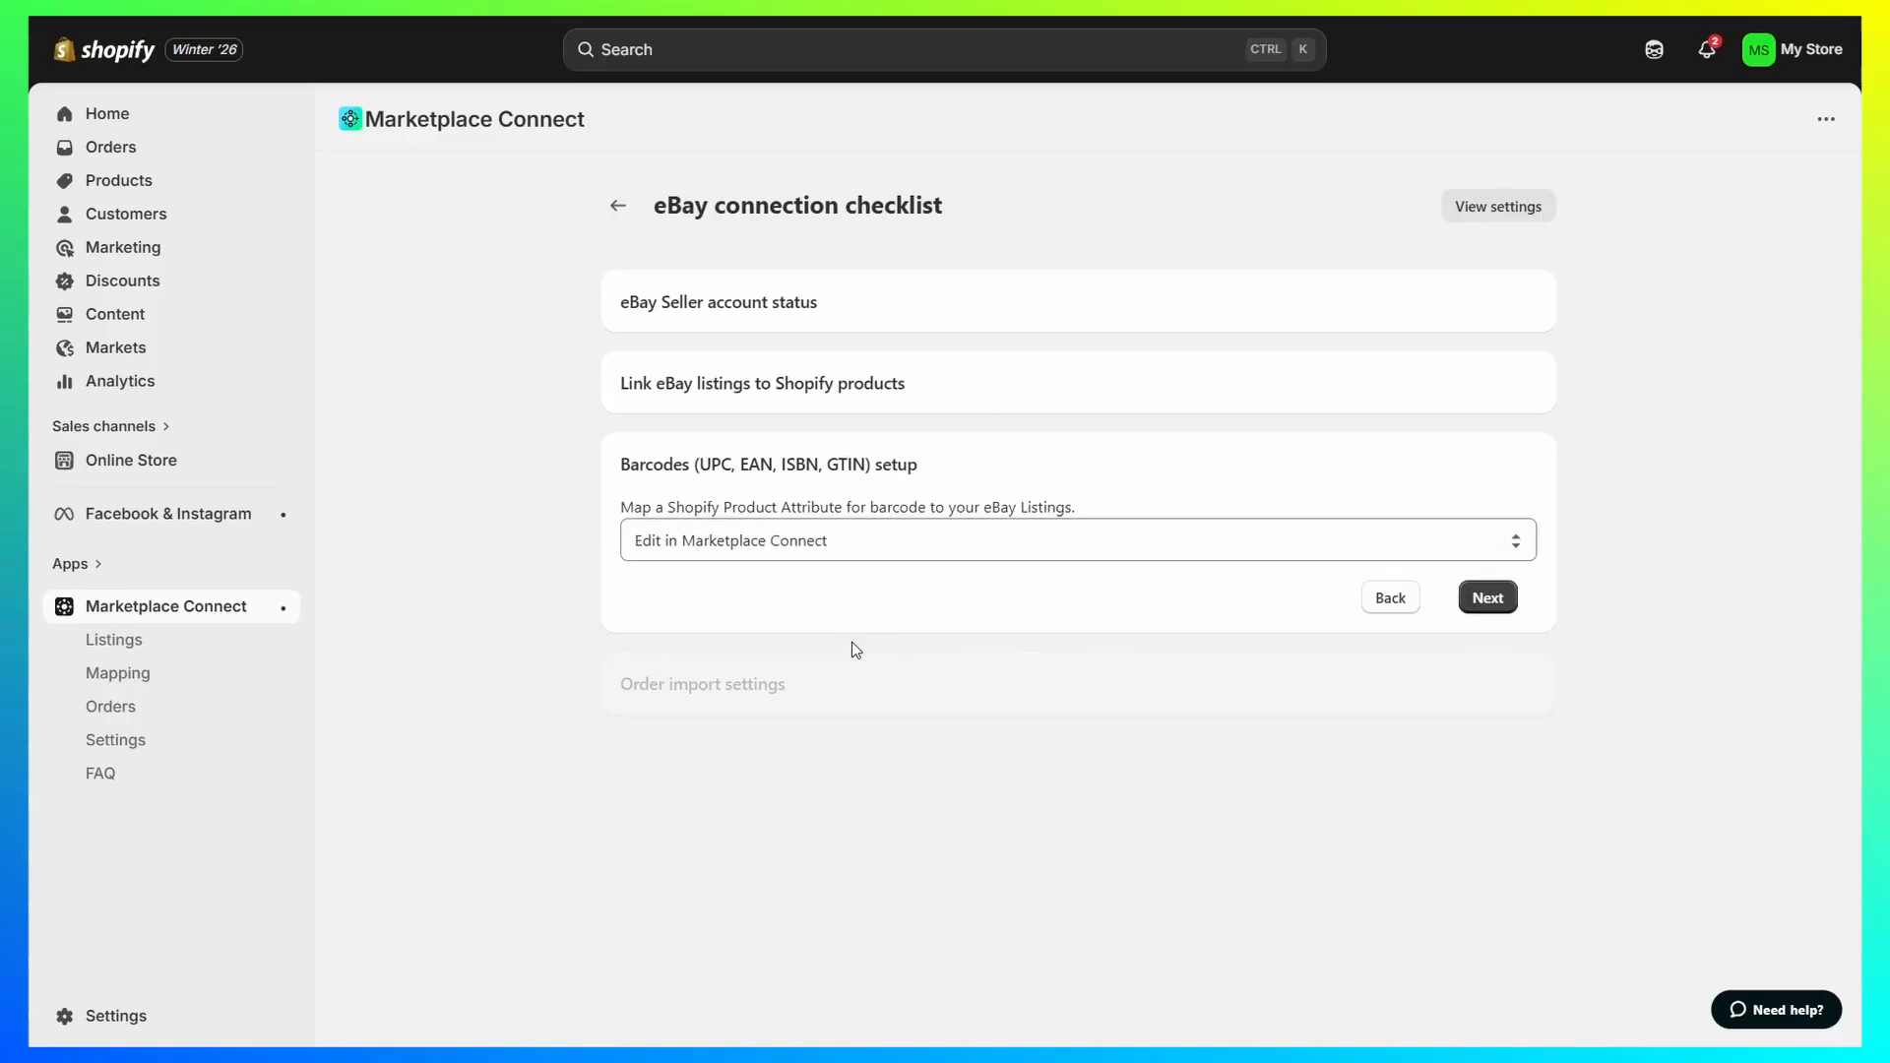
click(1488, 598)
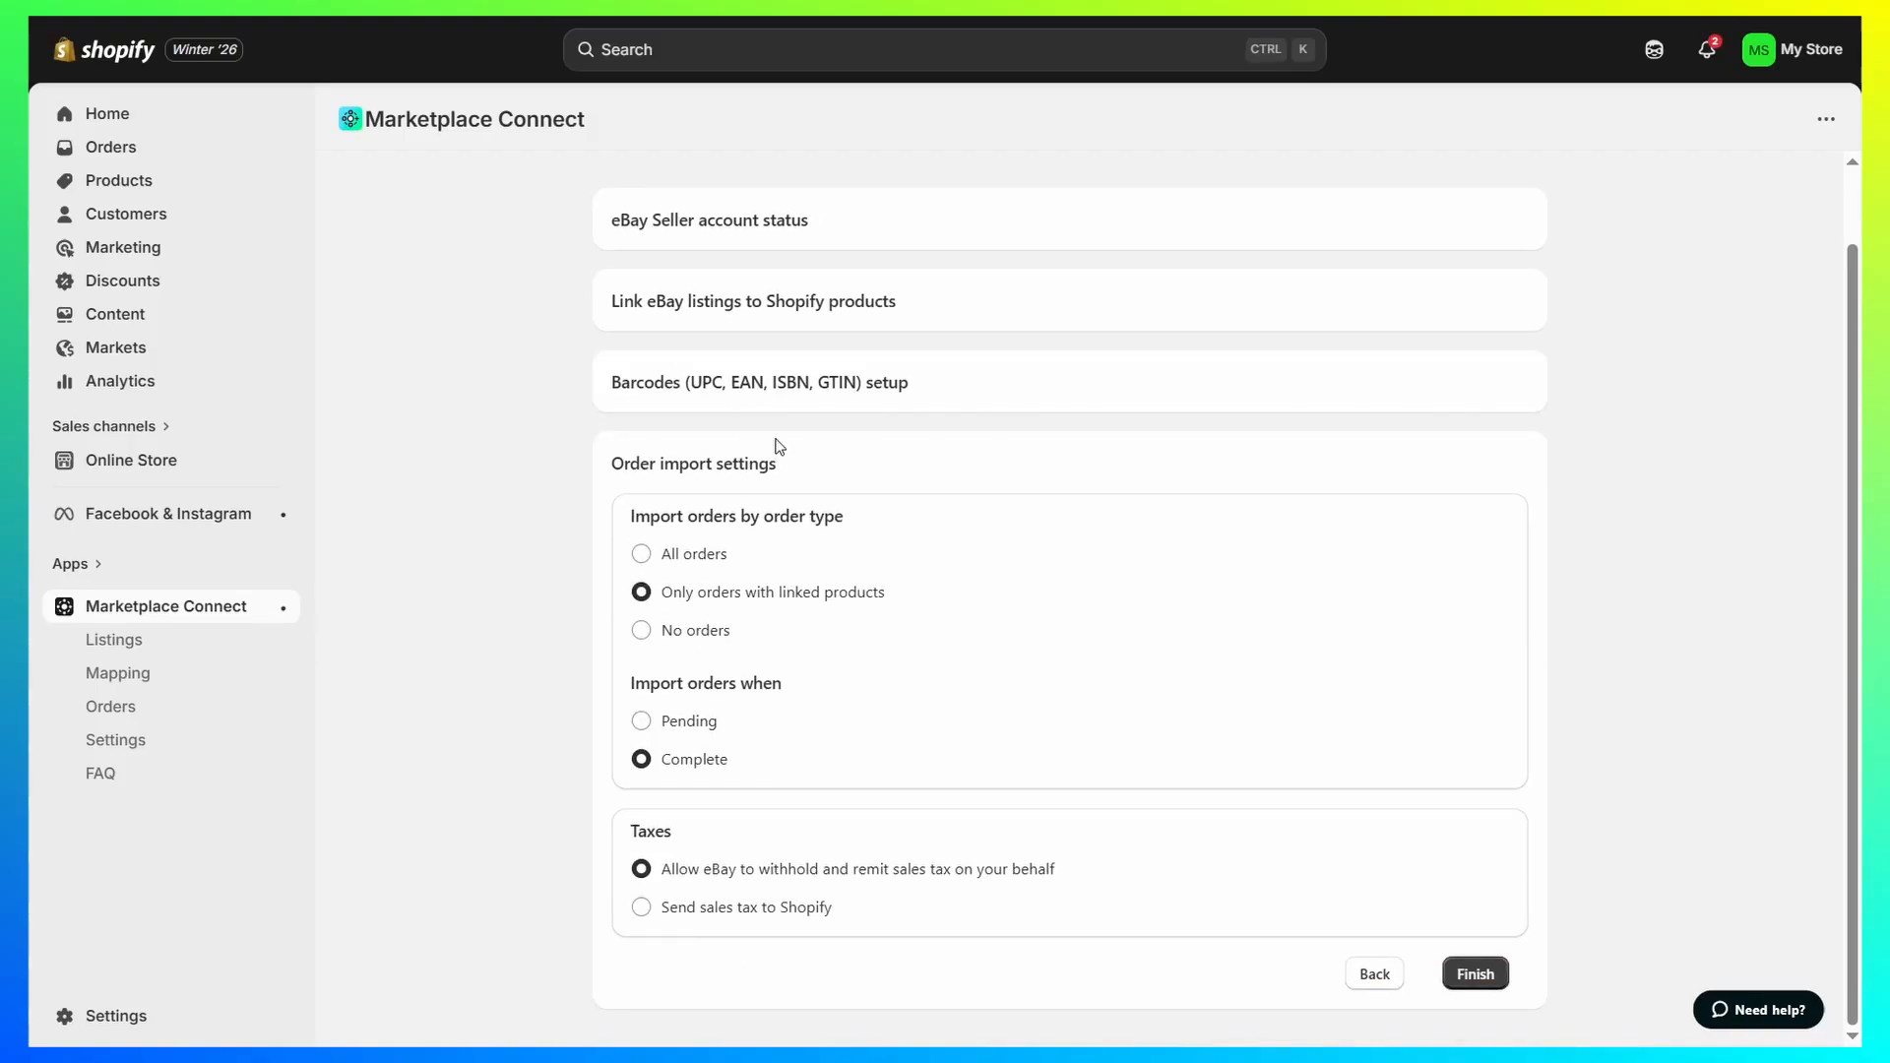
Set eBay orders to import when Pending and finish the connection checklist
drag(632, 514, 909, 526)
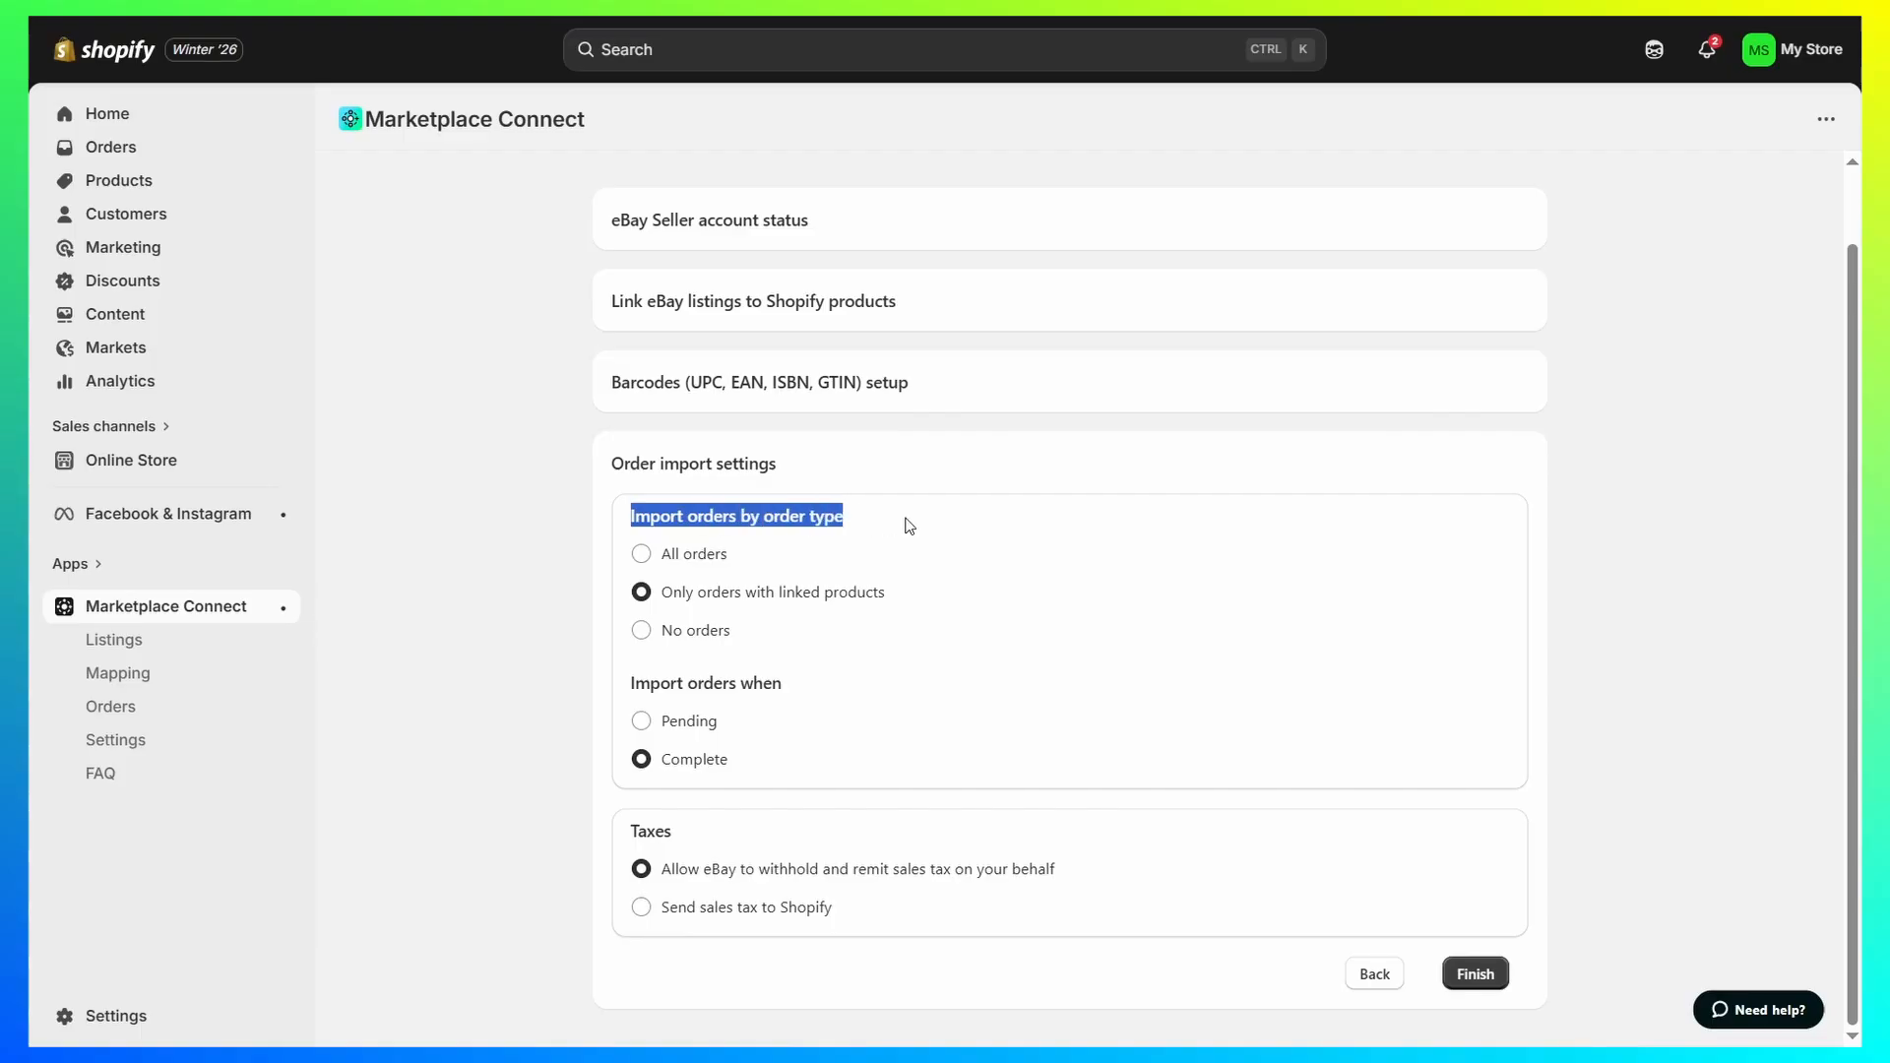
click(909, 525)
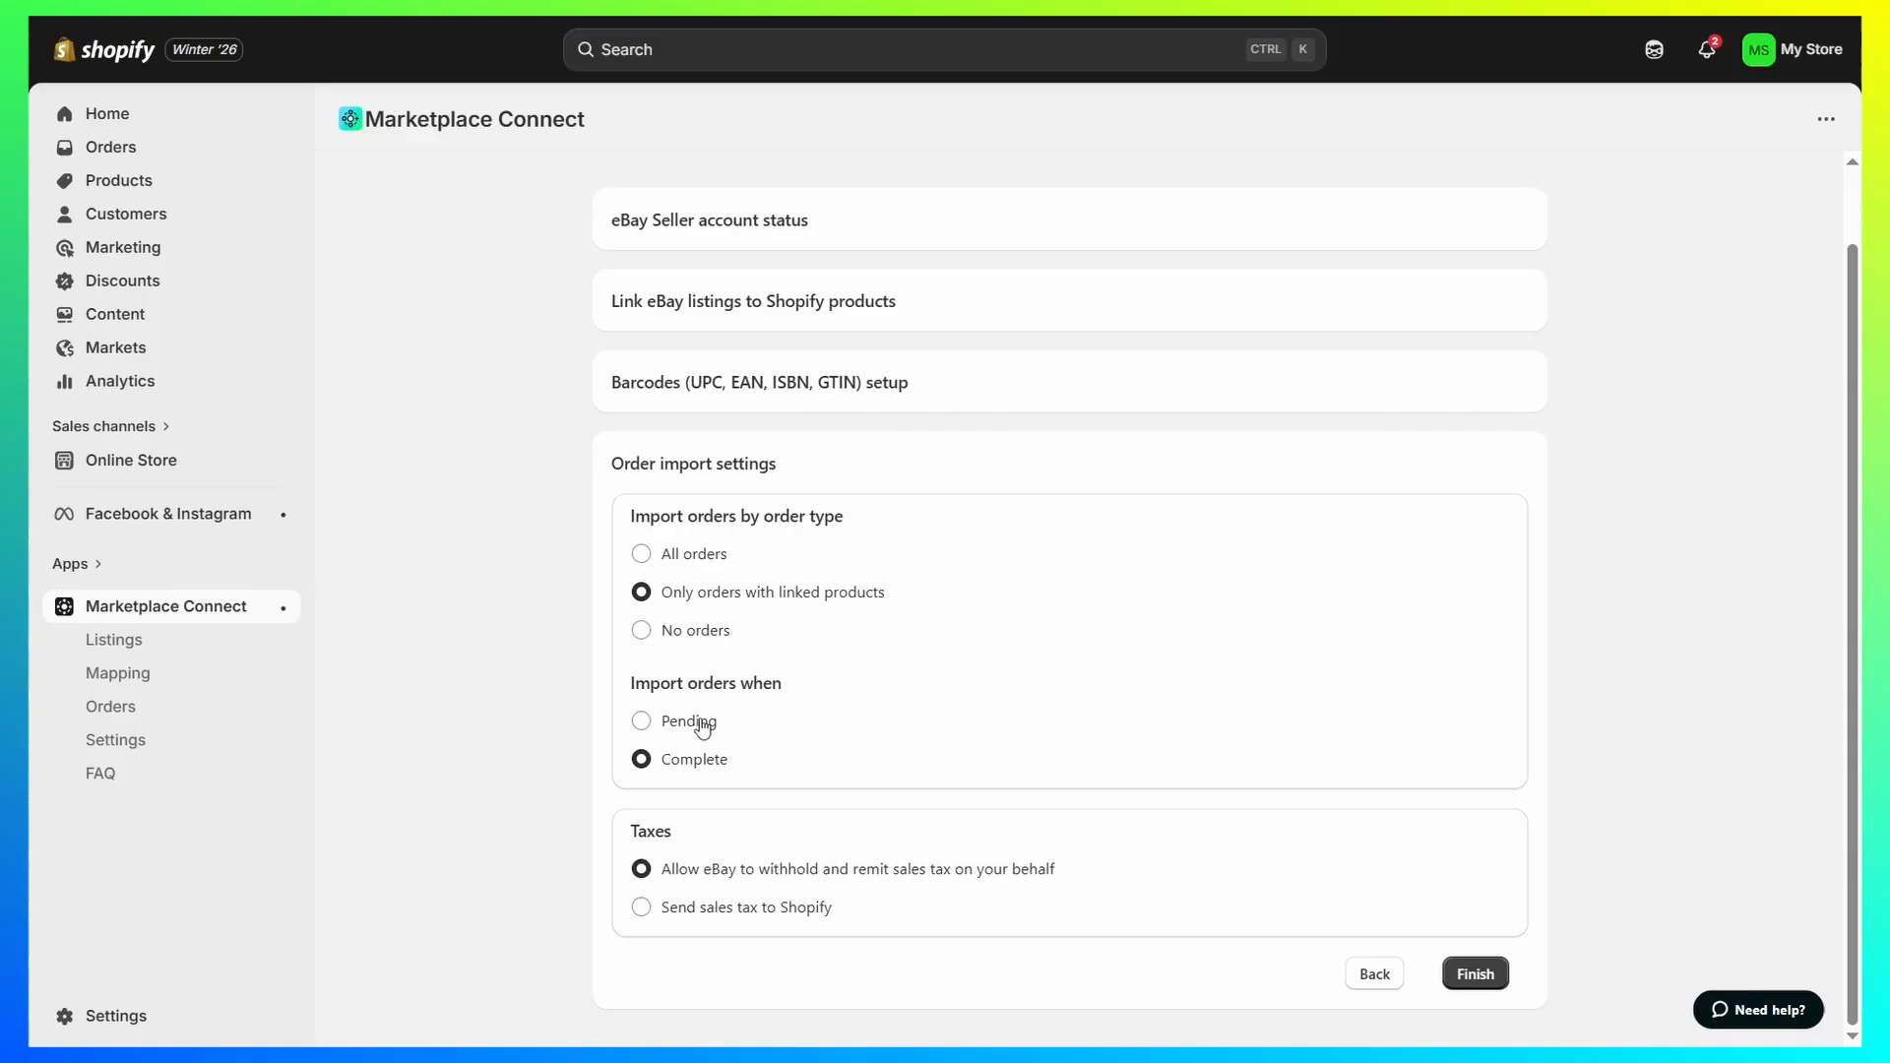
click(641, 721)
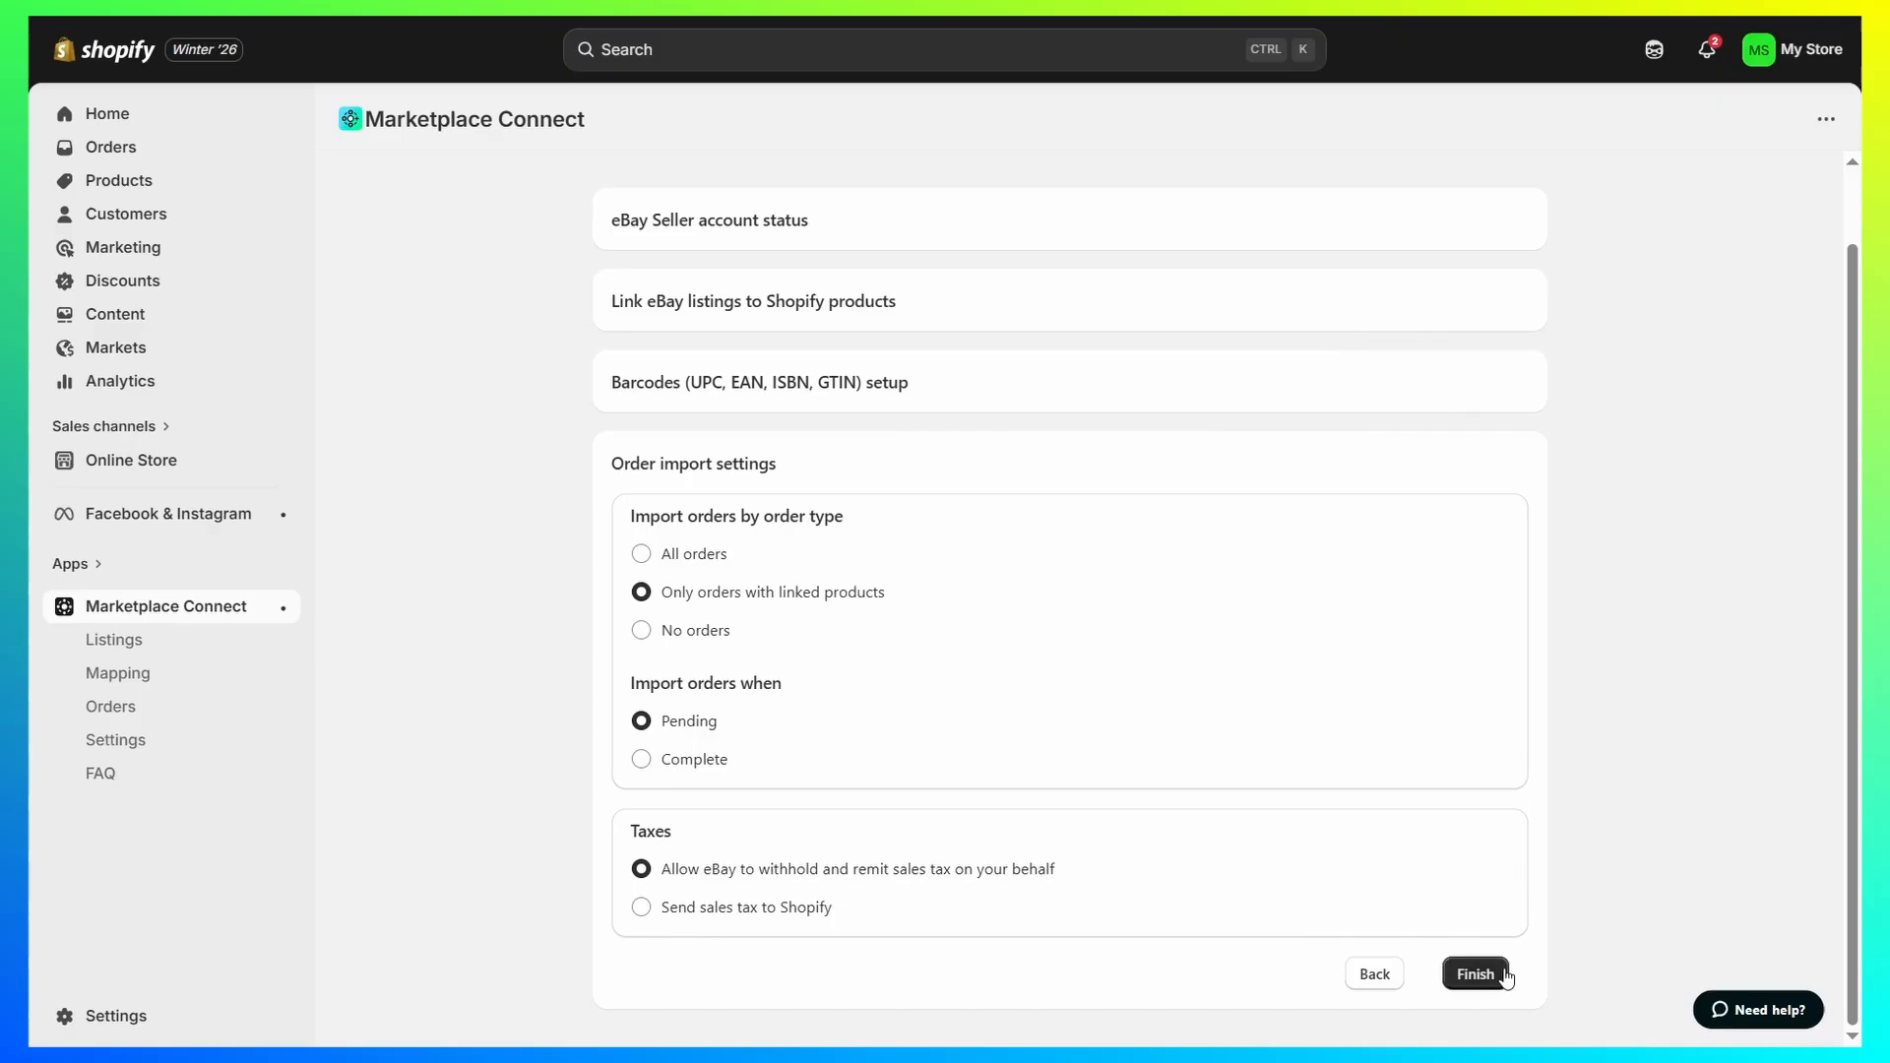
click(1475, 973)
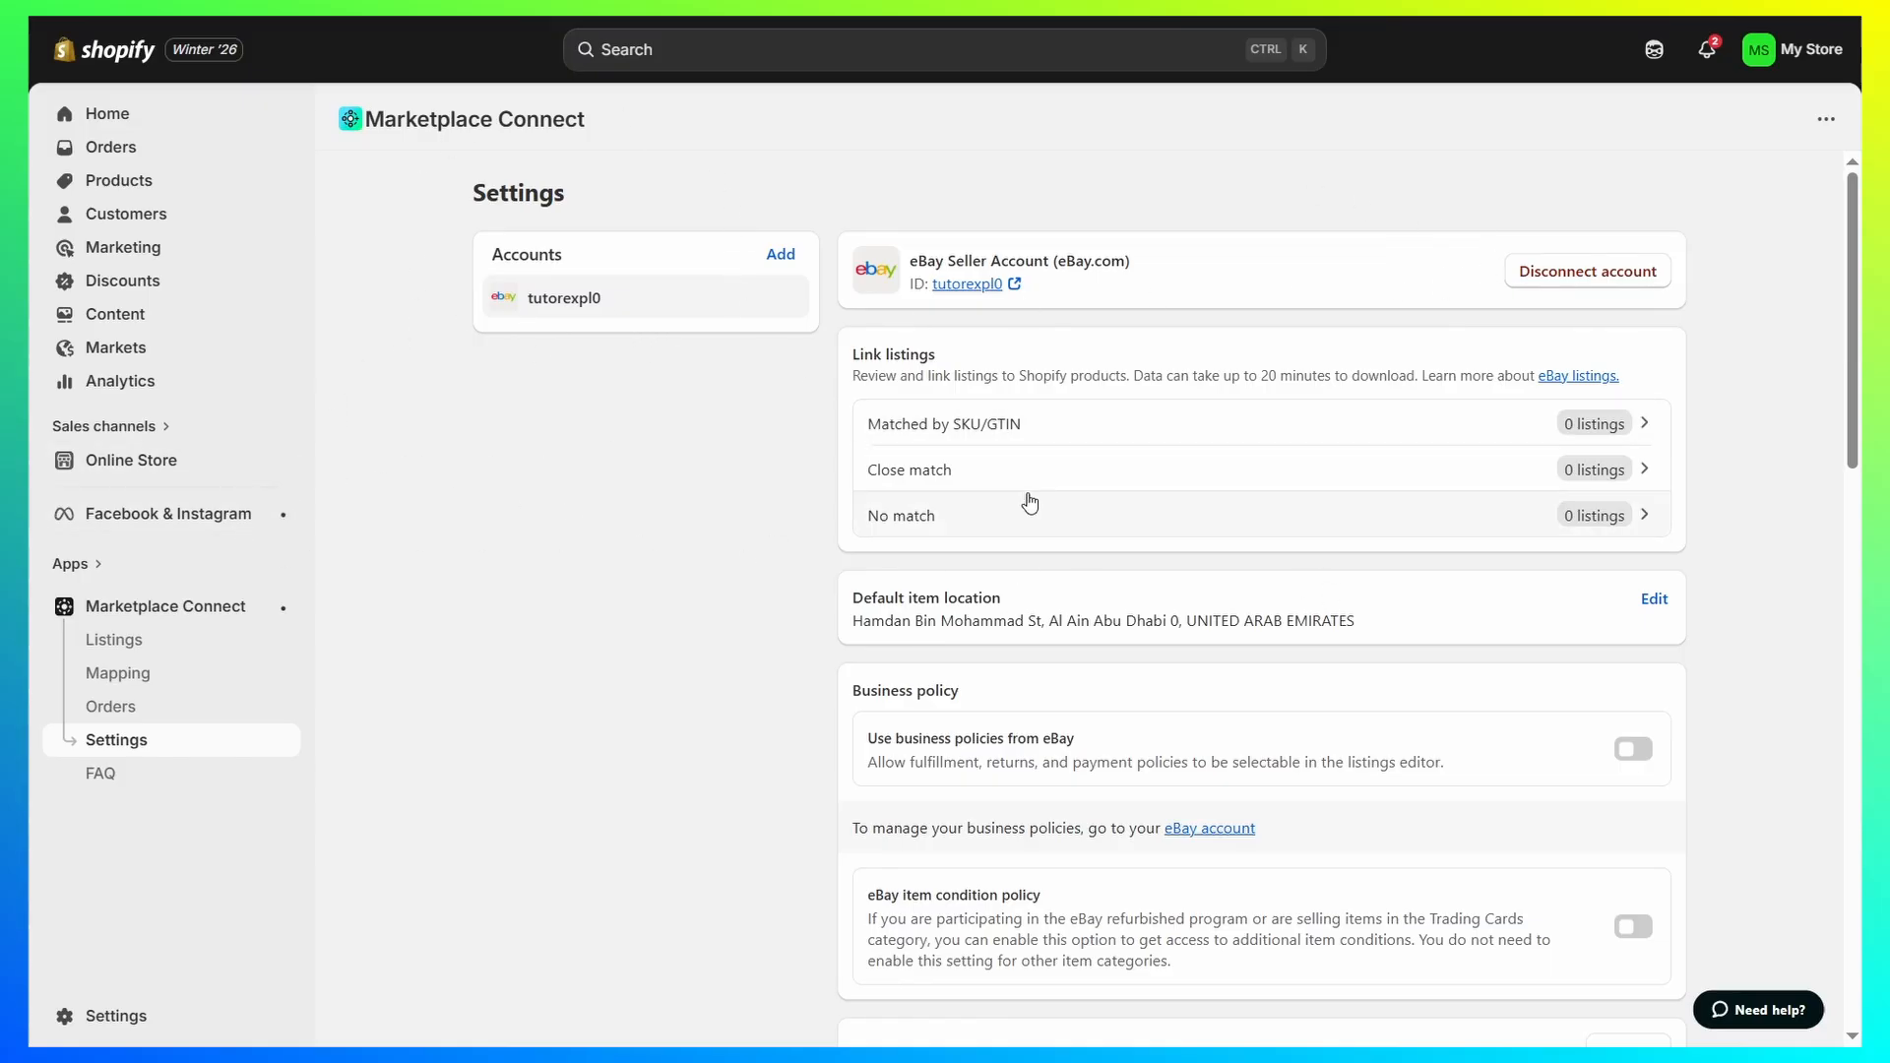
Review the eBay account's settings for business policy, new listings, price and inventory sync, currency, templates and order import
scroll(1030, 503, down, 5)
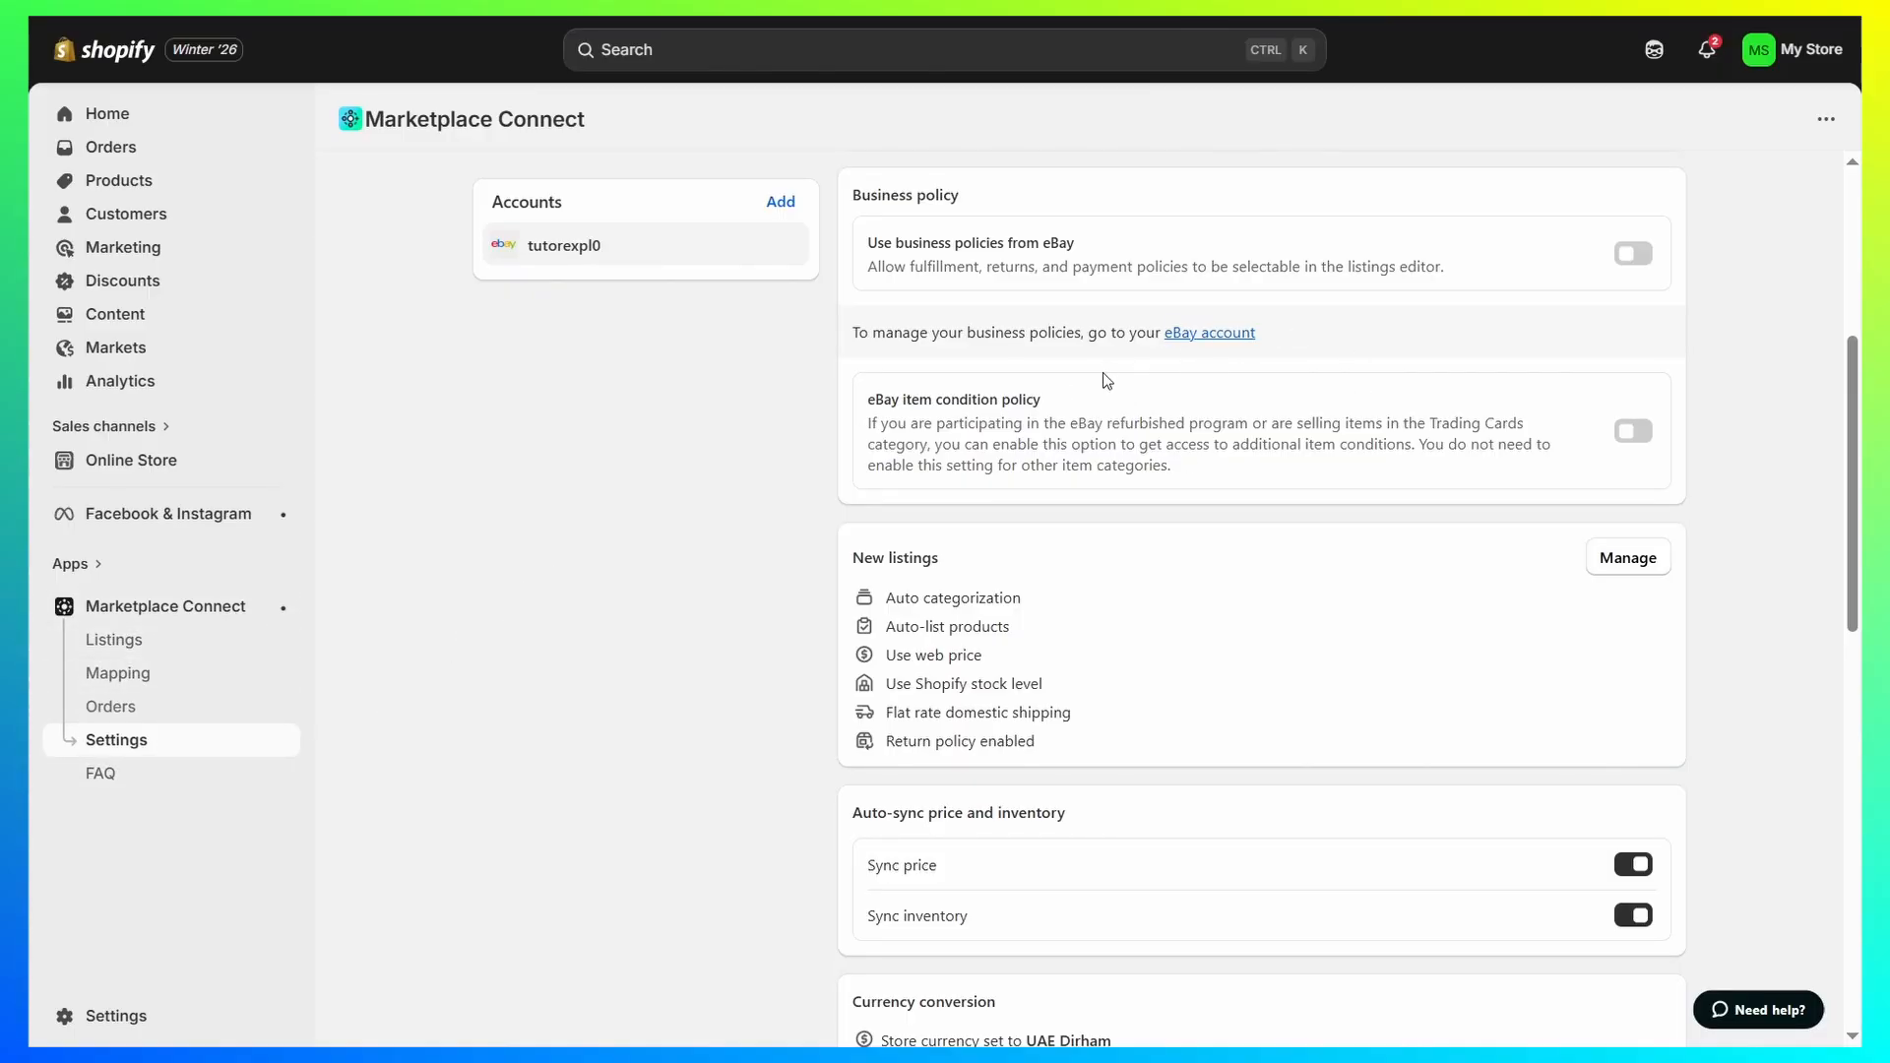
scroll(1242, 624, down, 5)
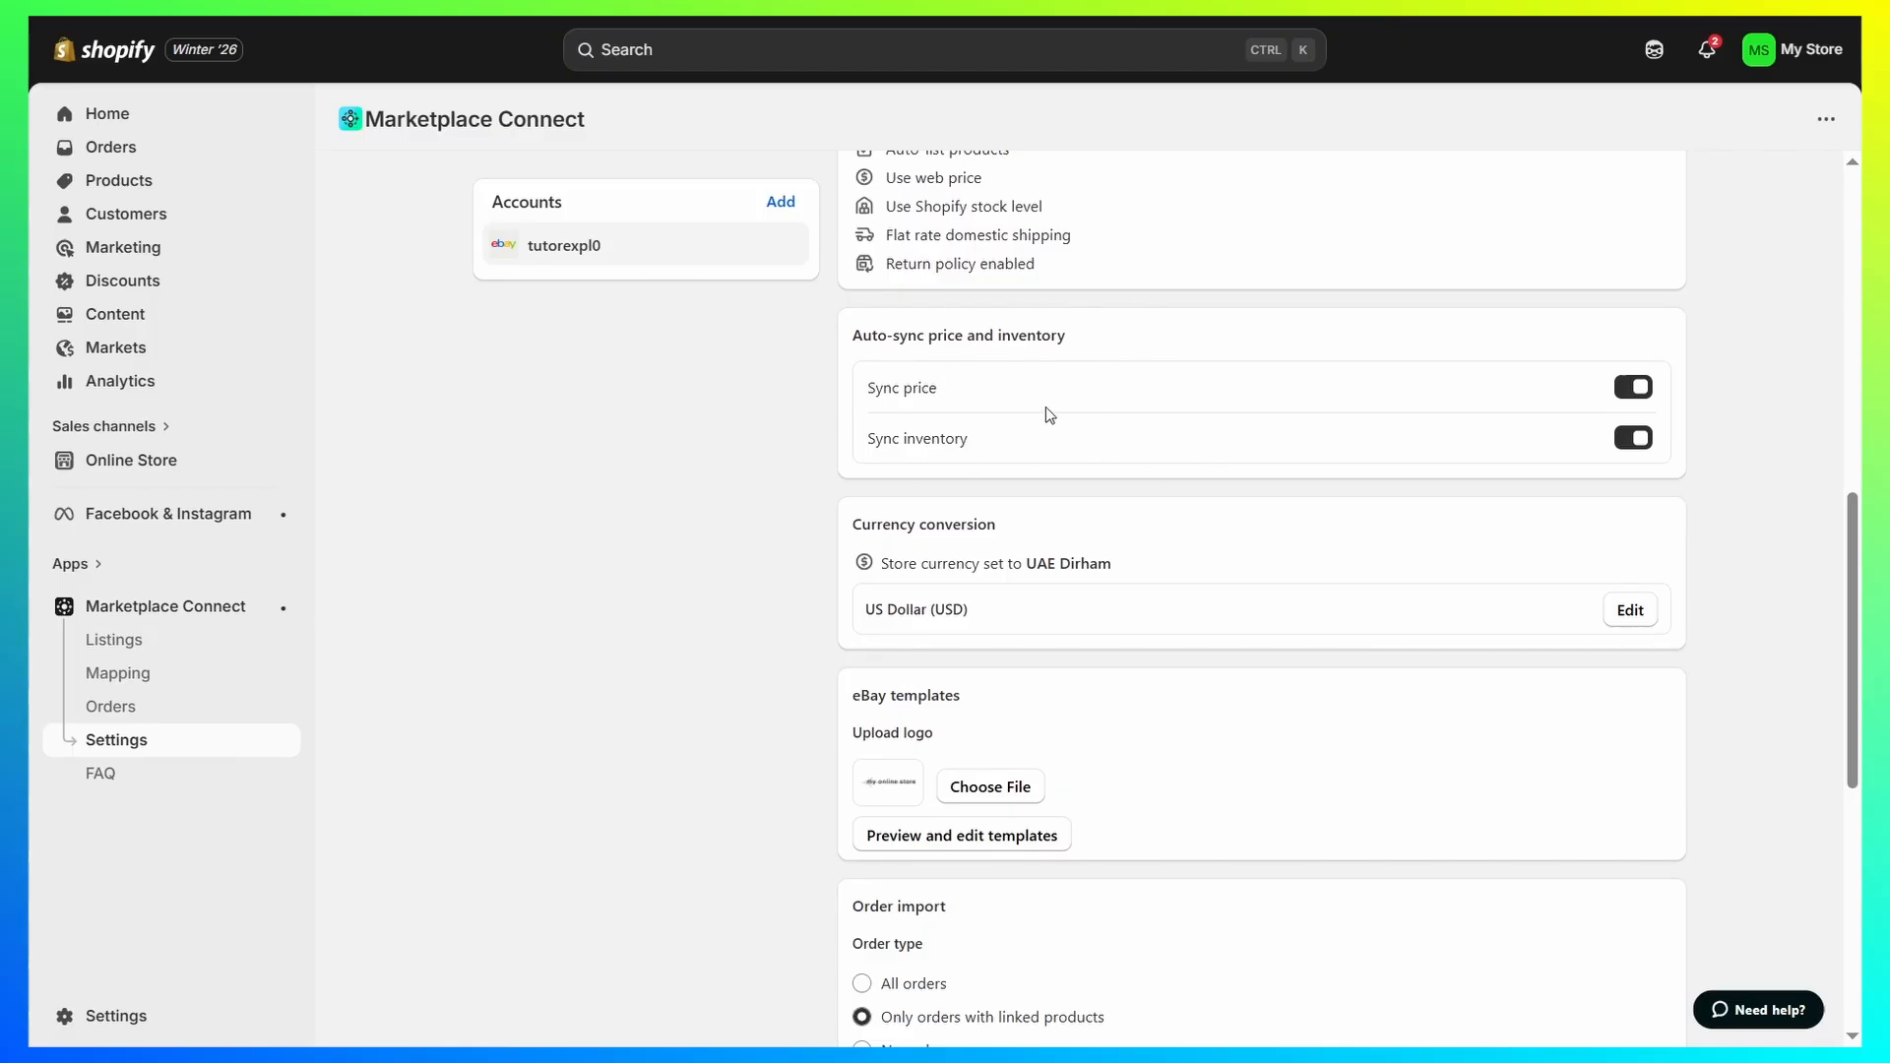
scroll(1047, 408, down, 5)
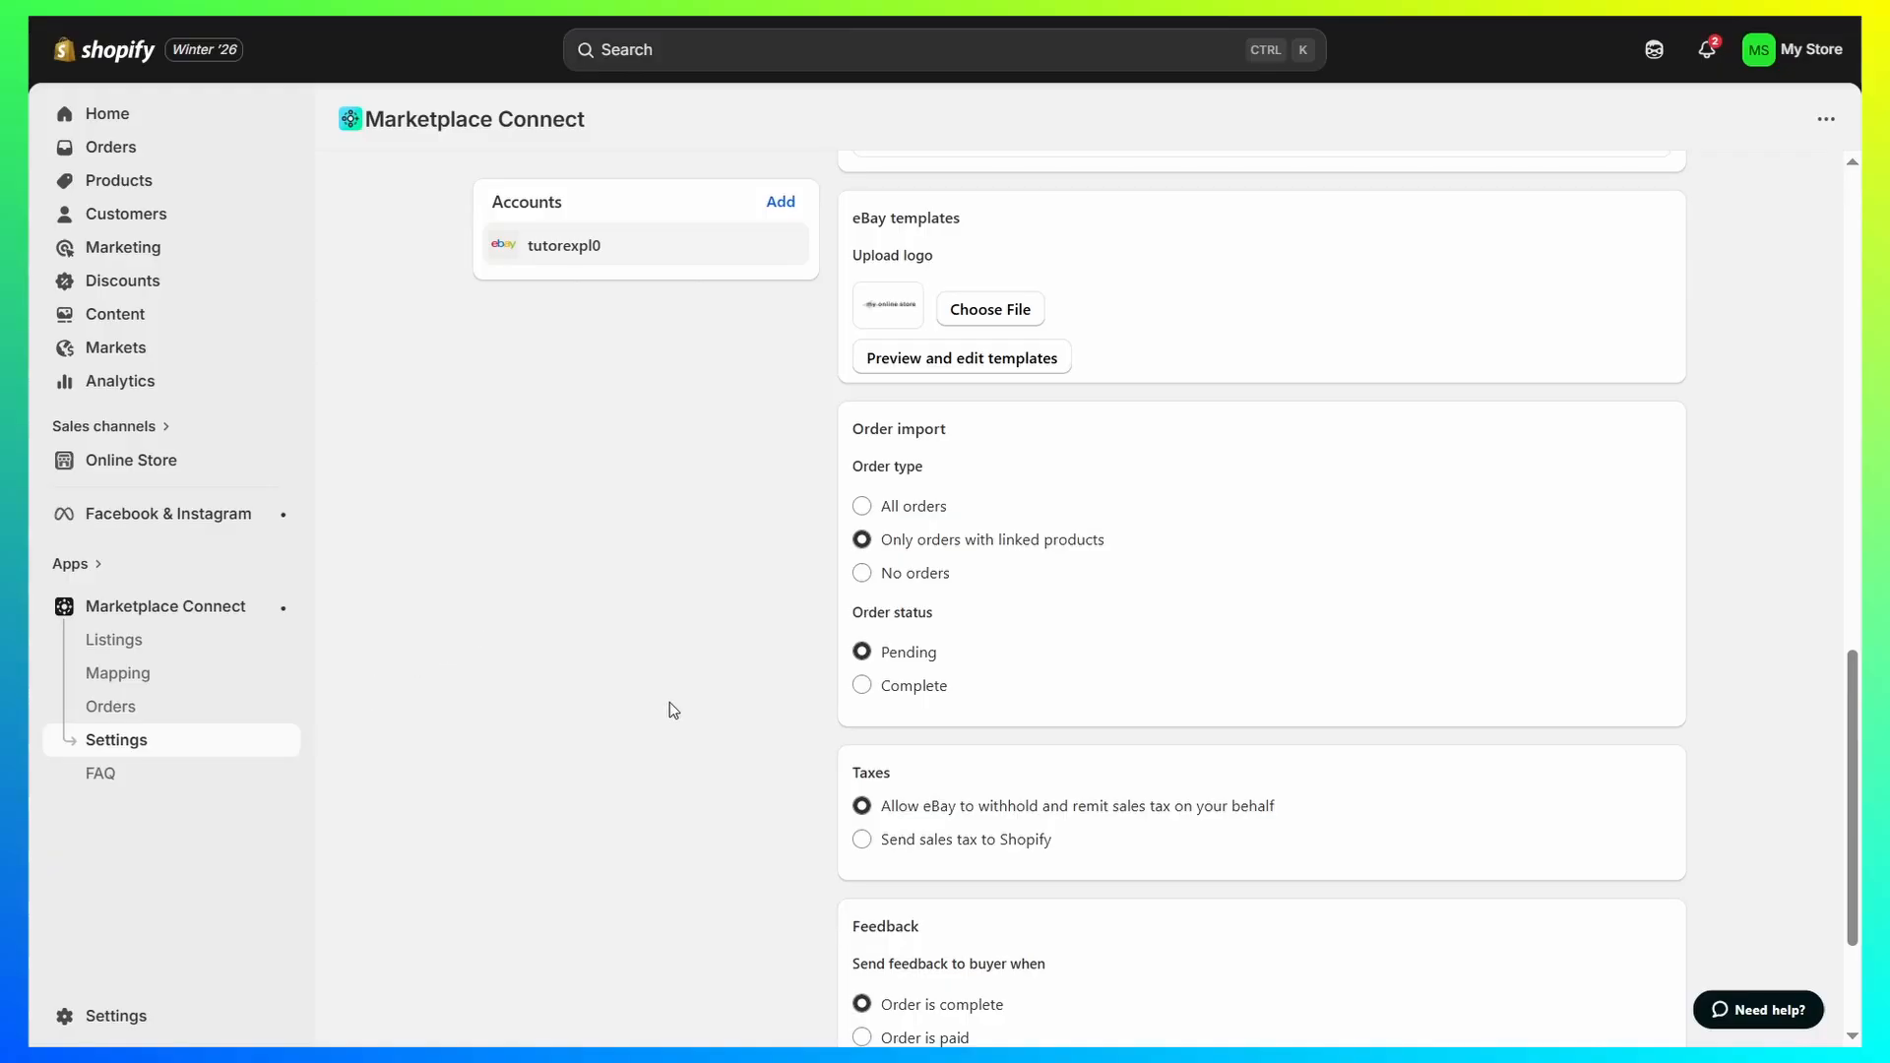
Open the product Red from the eBay listings, set its listing to Enabled, and save the change
click(132, 652)
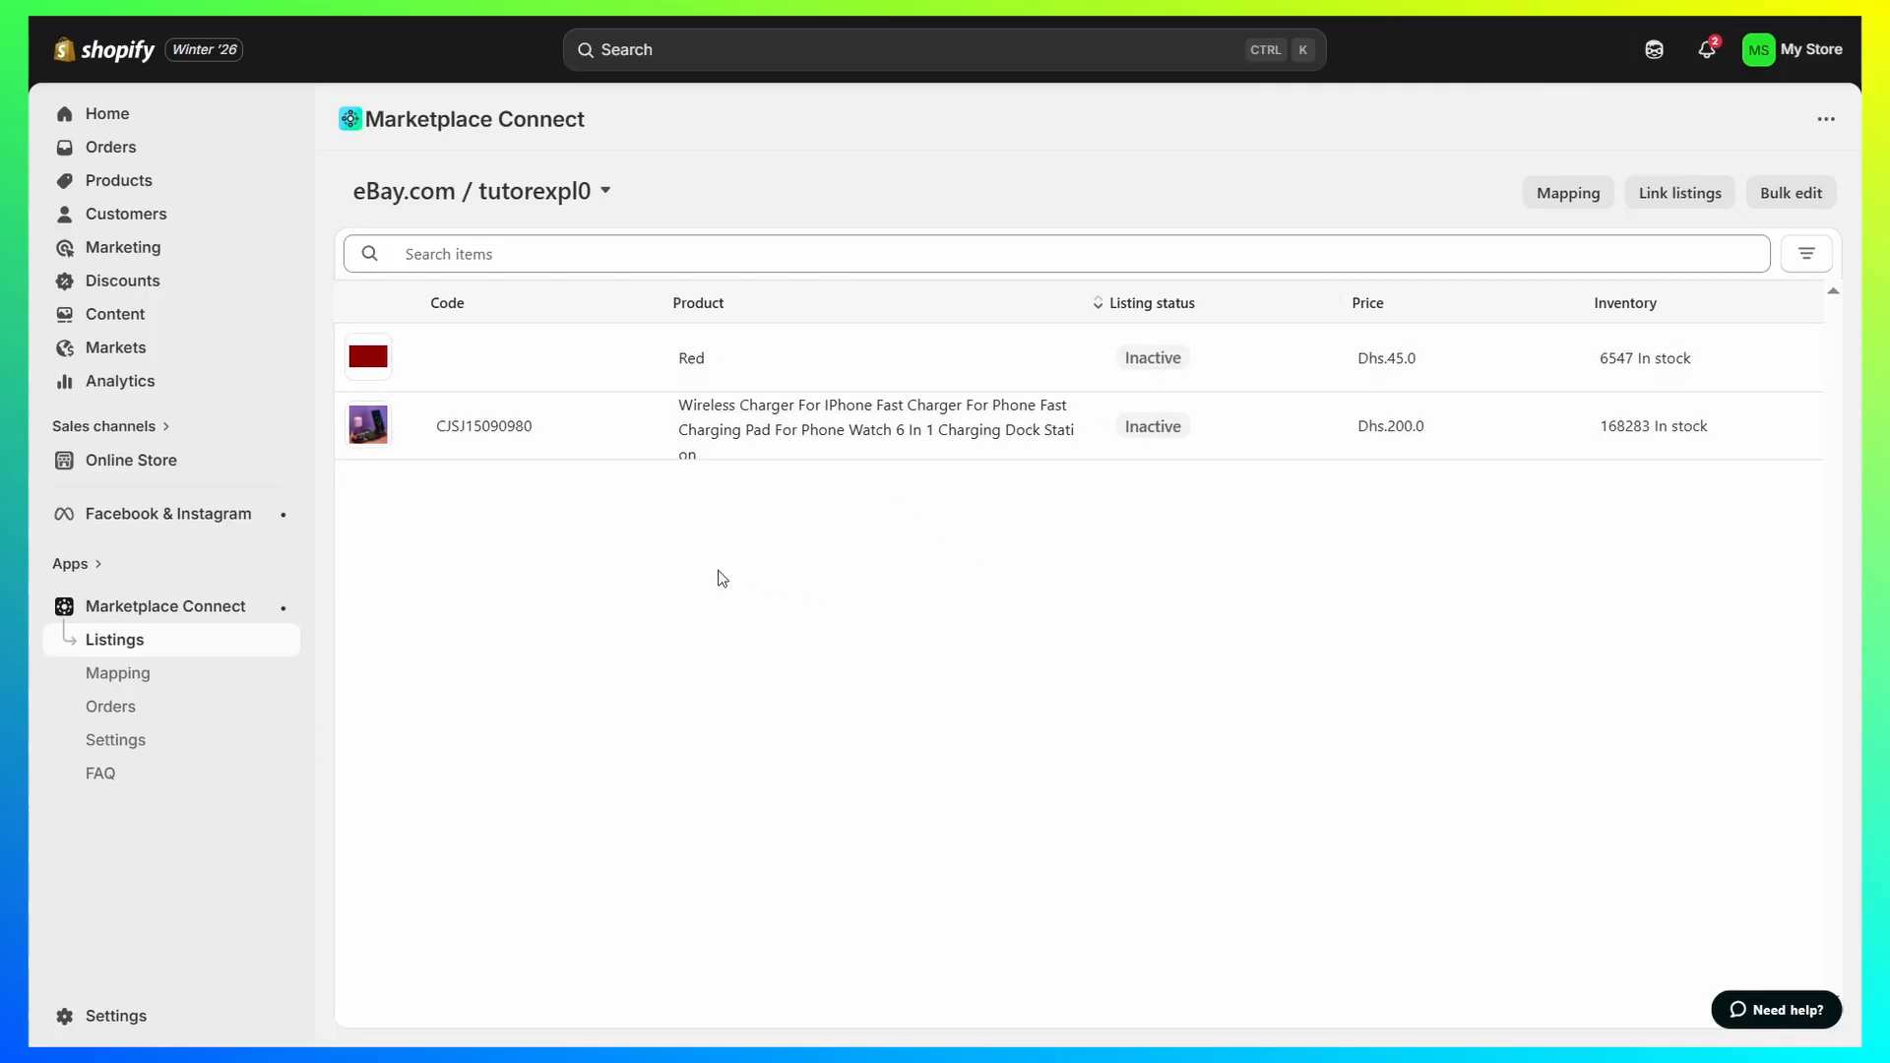
click(485, 368)
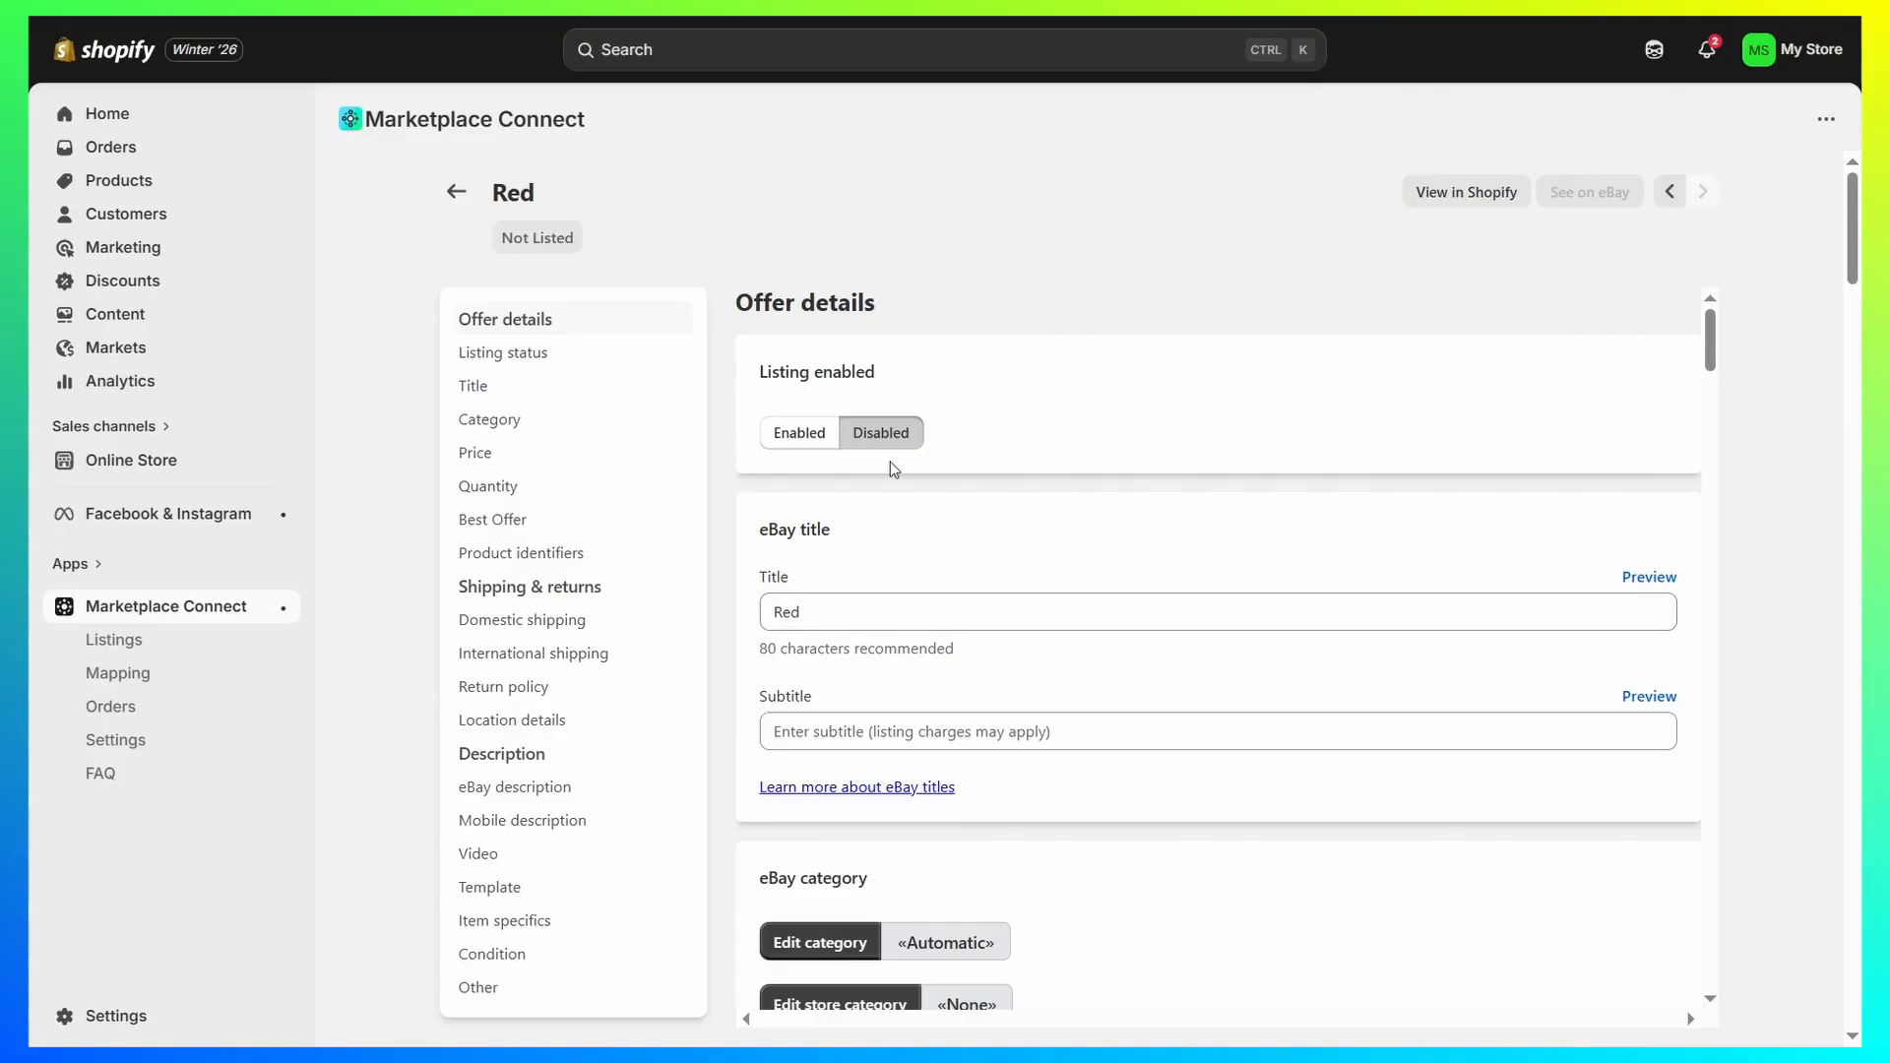
click(811, 434)
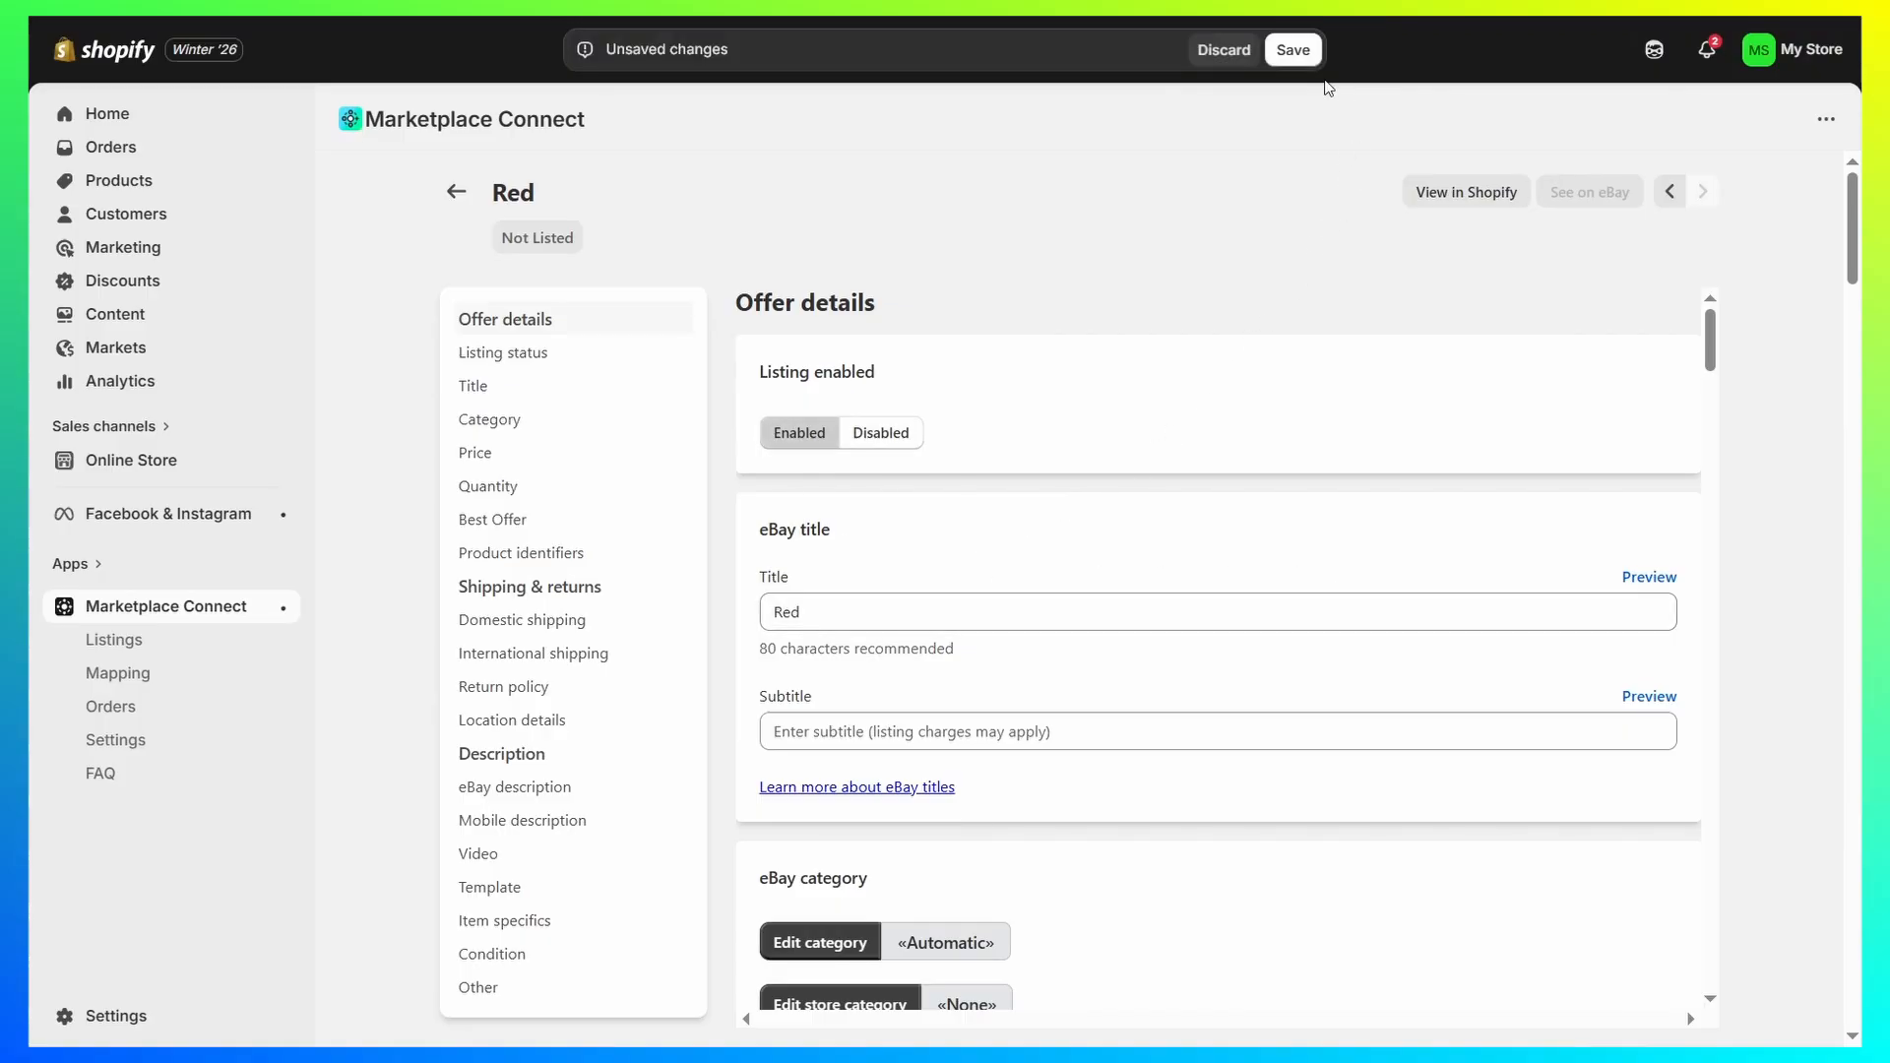
click(1293, 49)
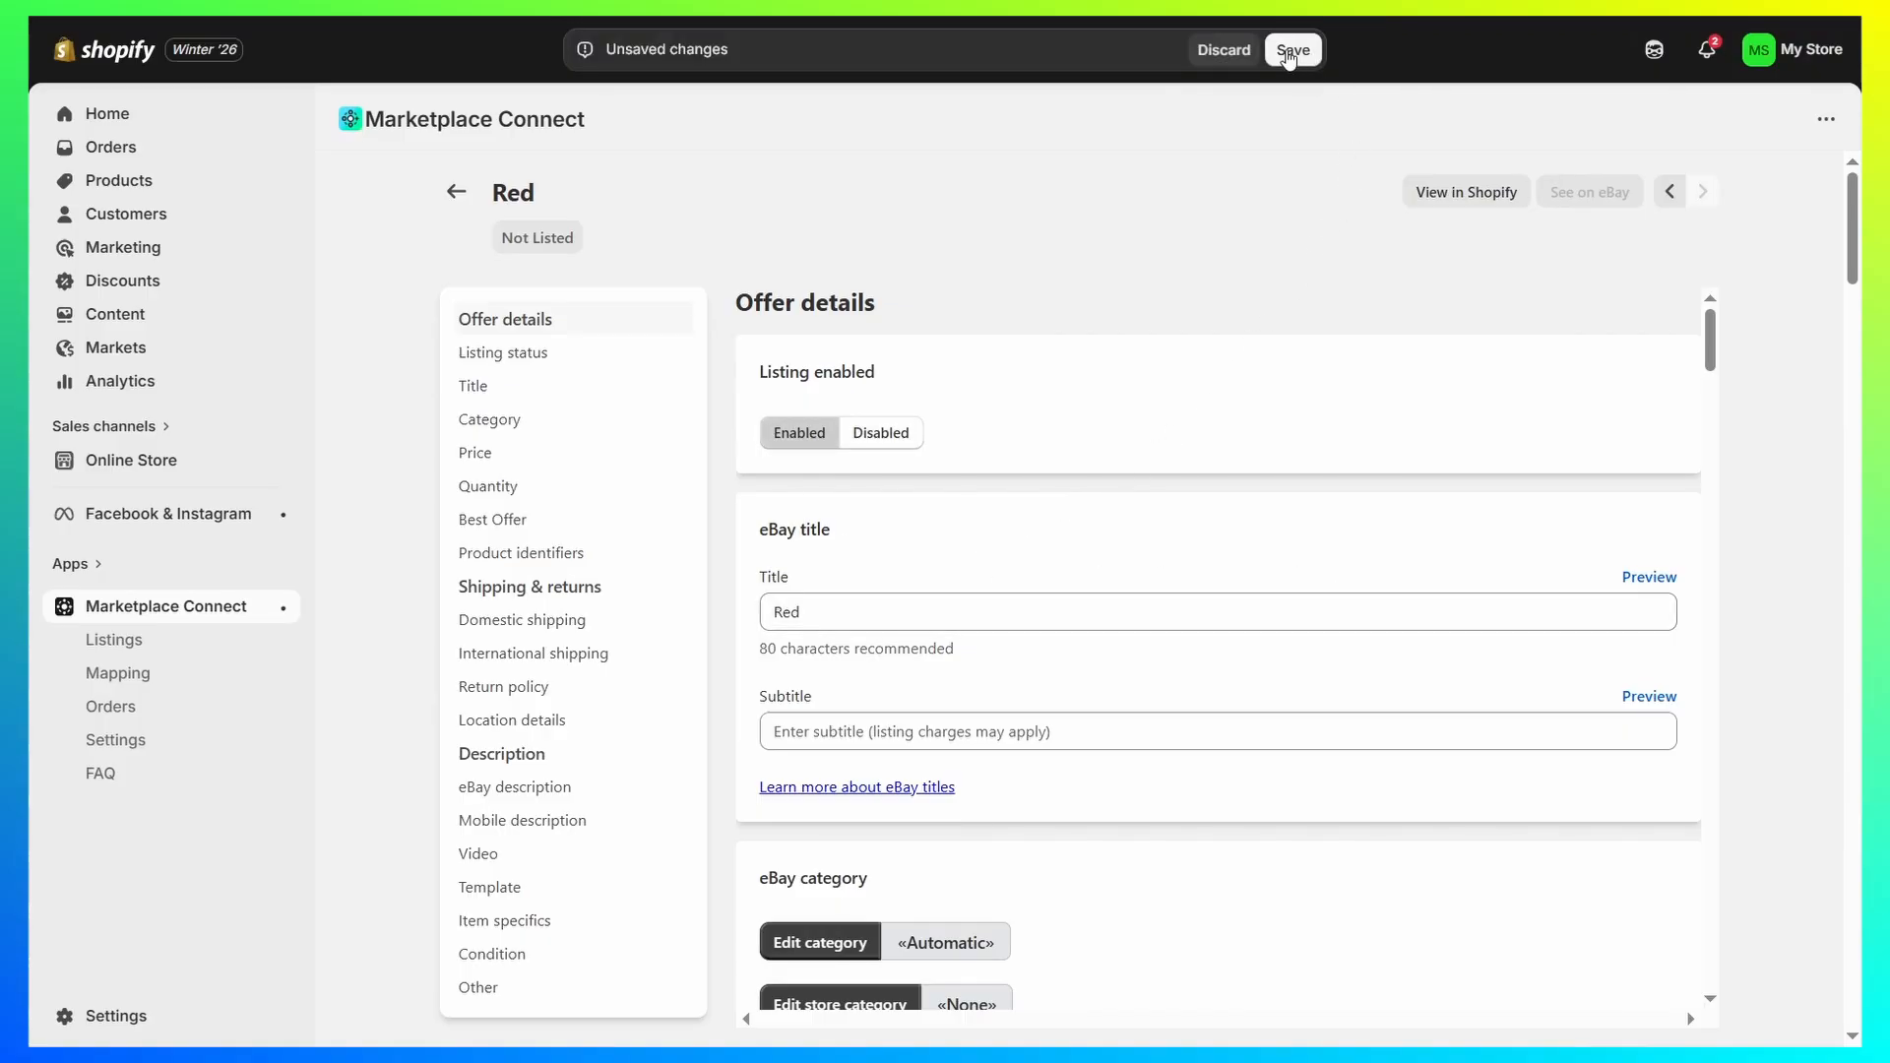
Check the offer status of the Red product in the listings, and open its listing on eBay
click(119, 642)
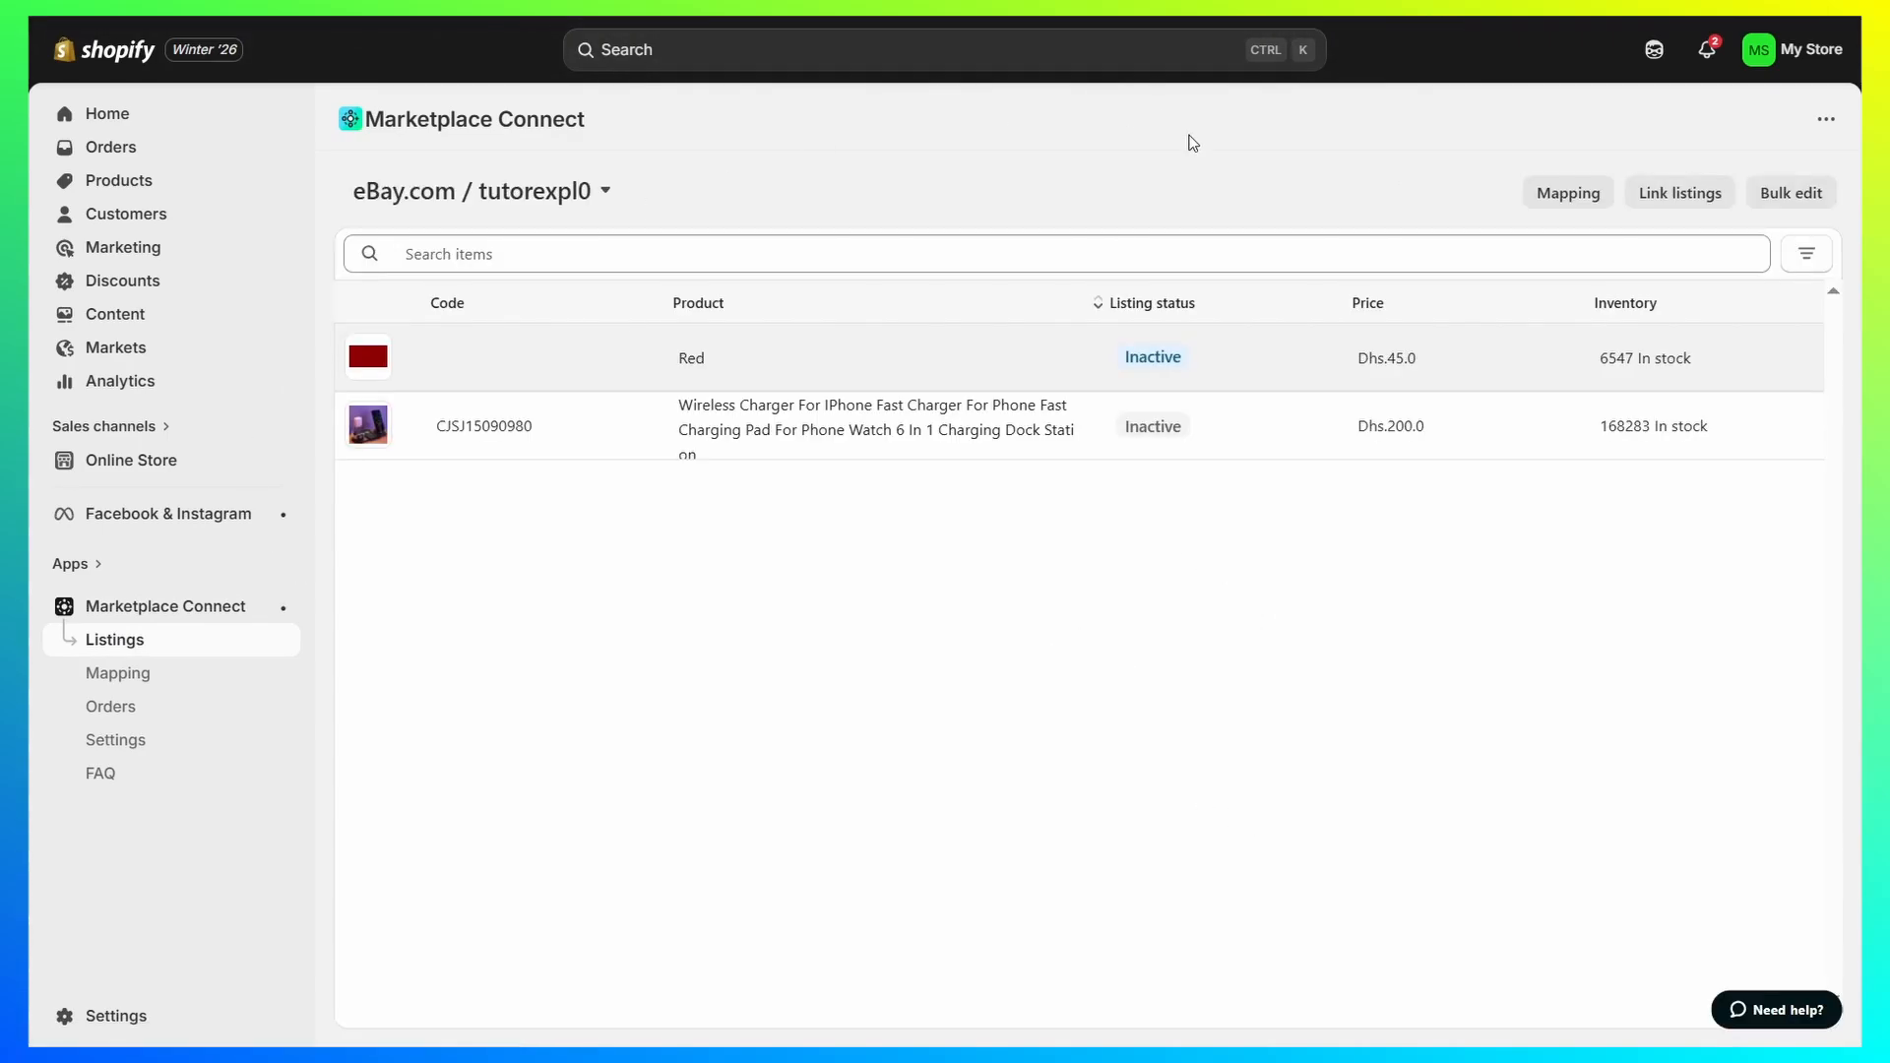
mouse_move(1148, 371)
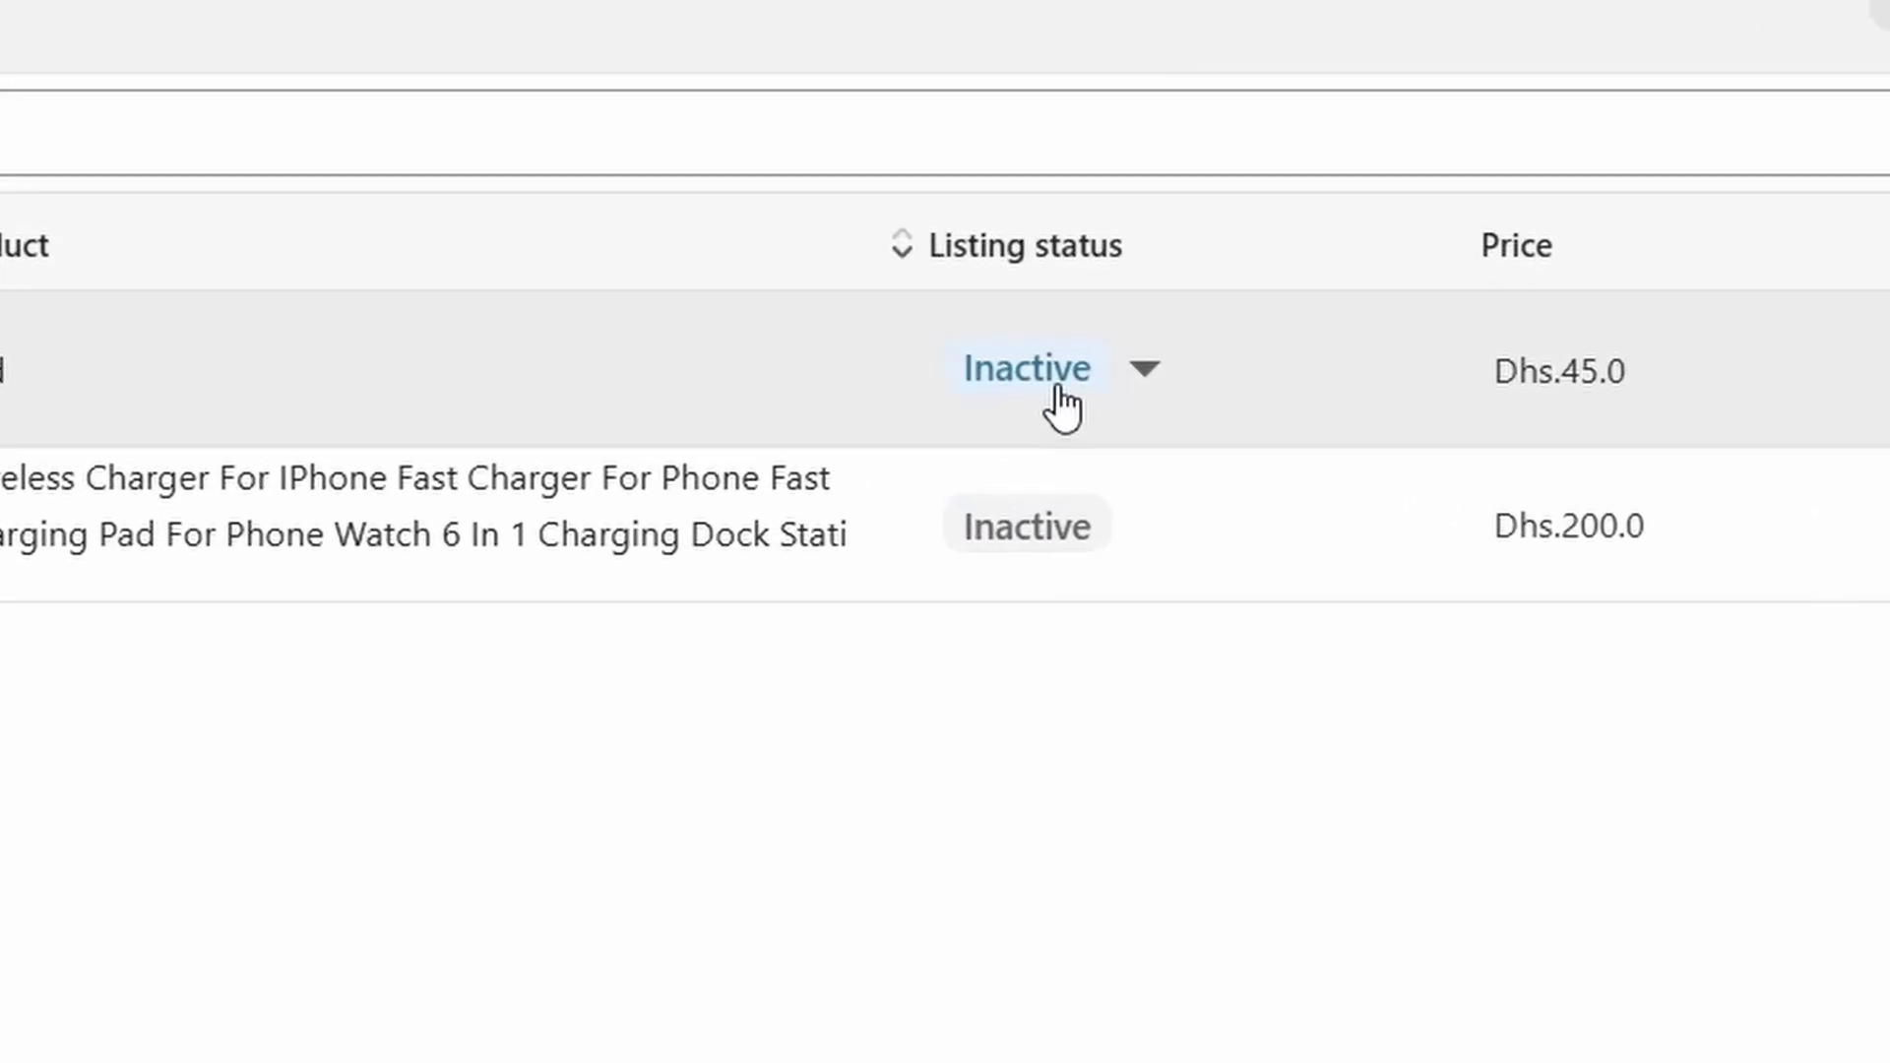
click(1030, 372)
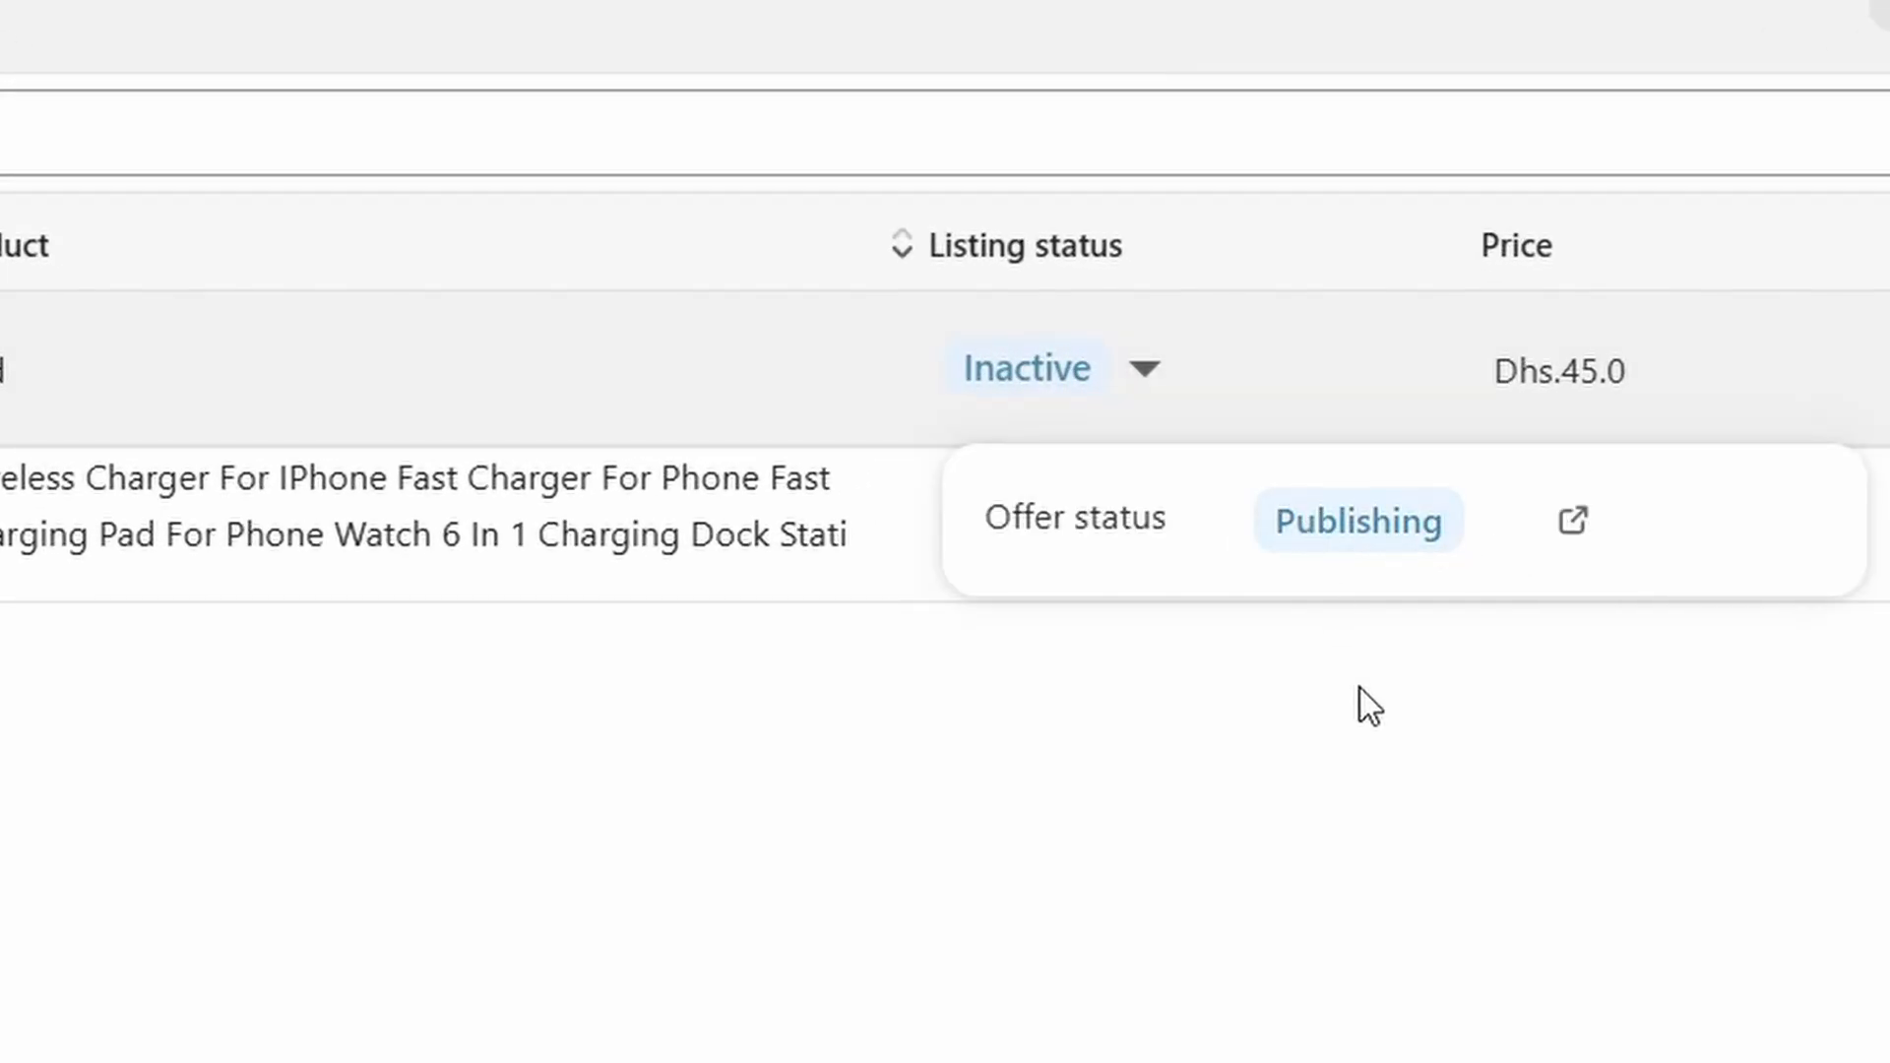
click(1343, 878)
click(525, 413)
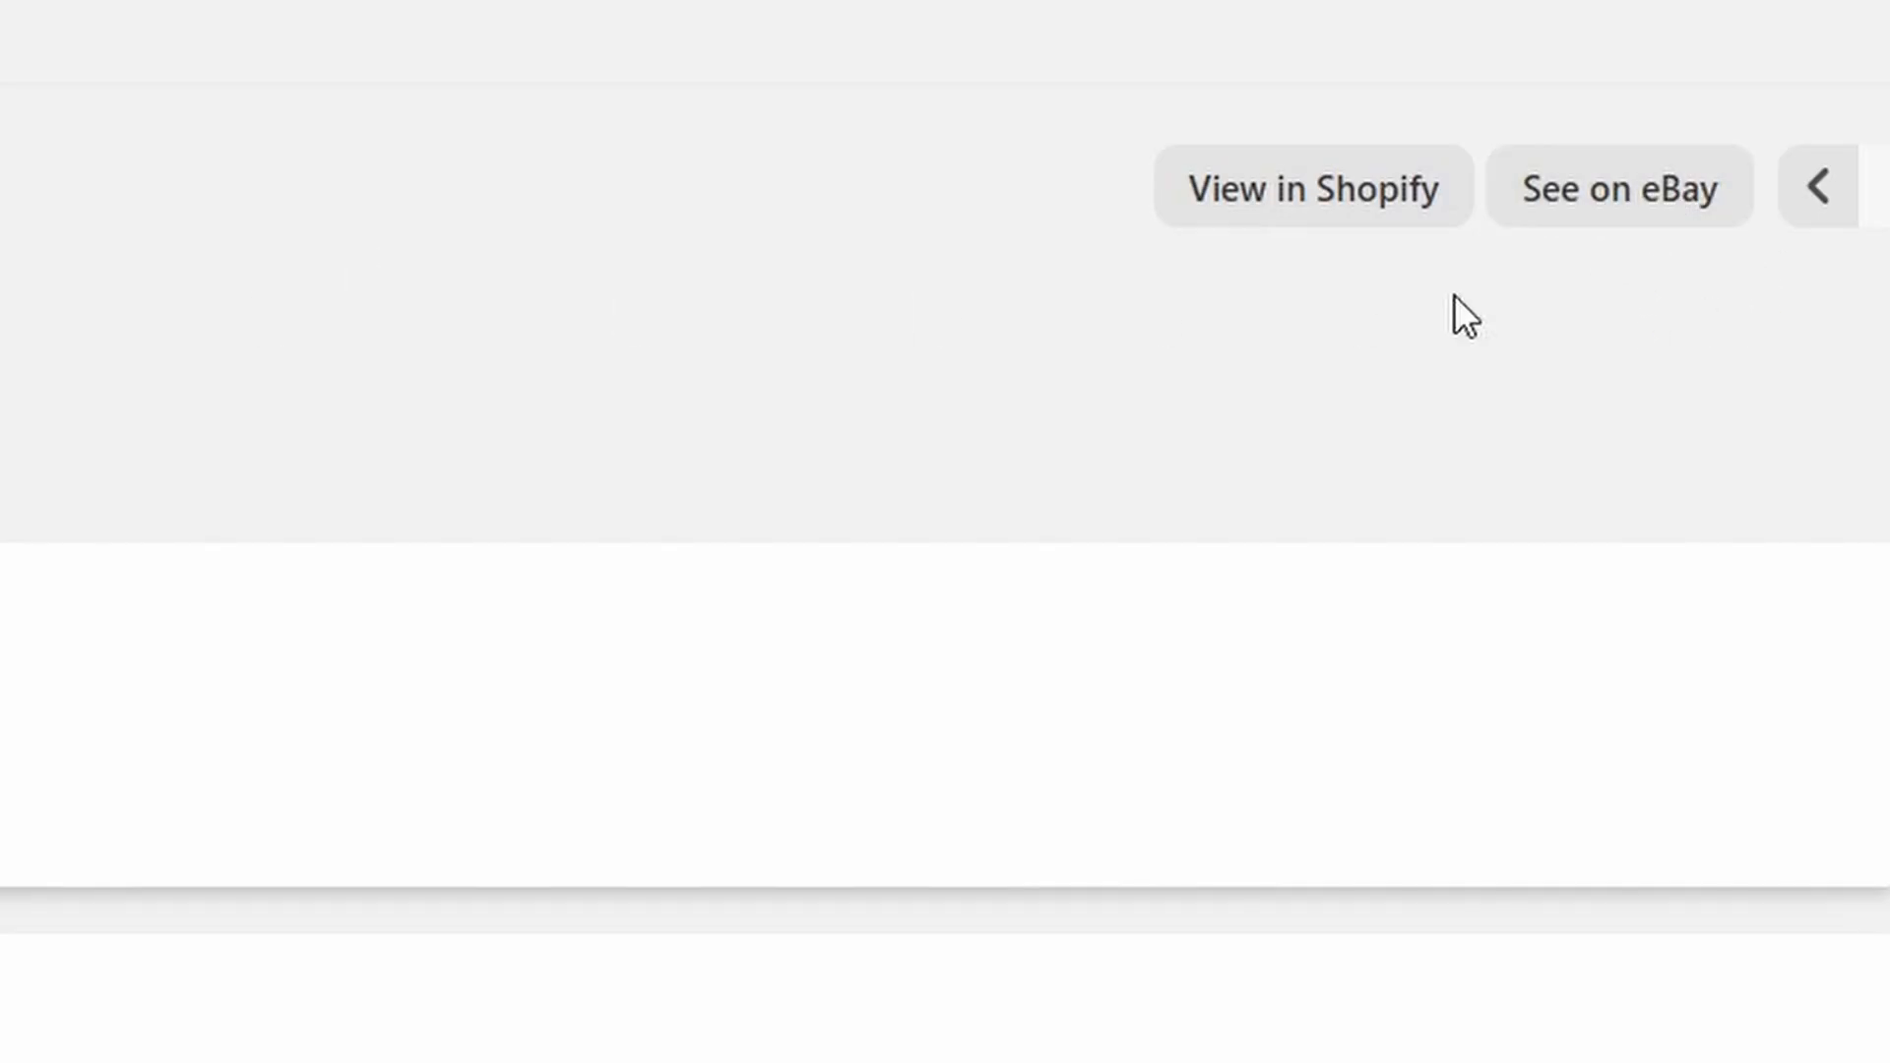
click(1575, 202)
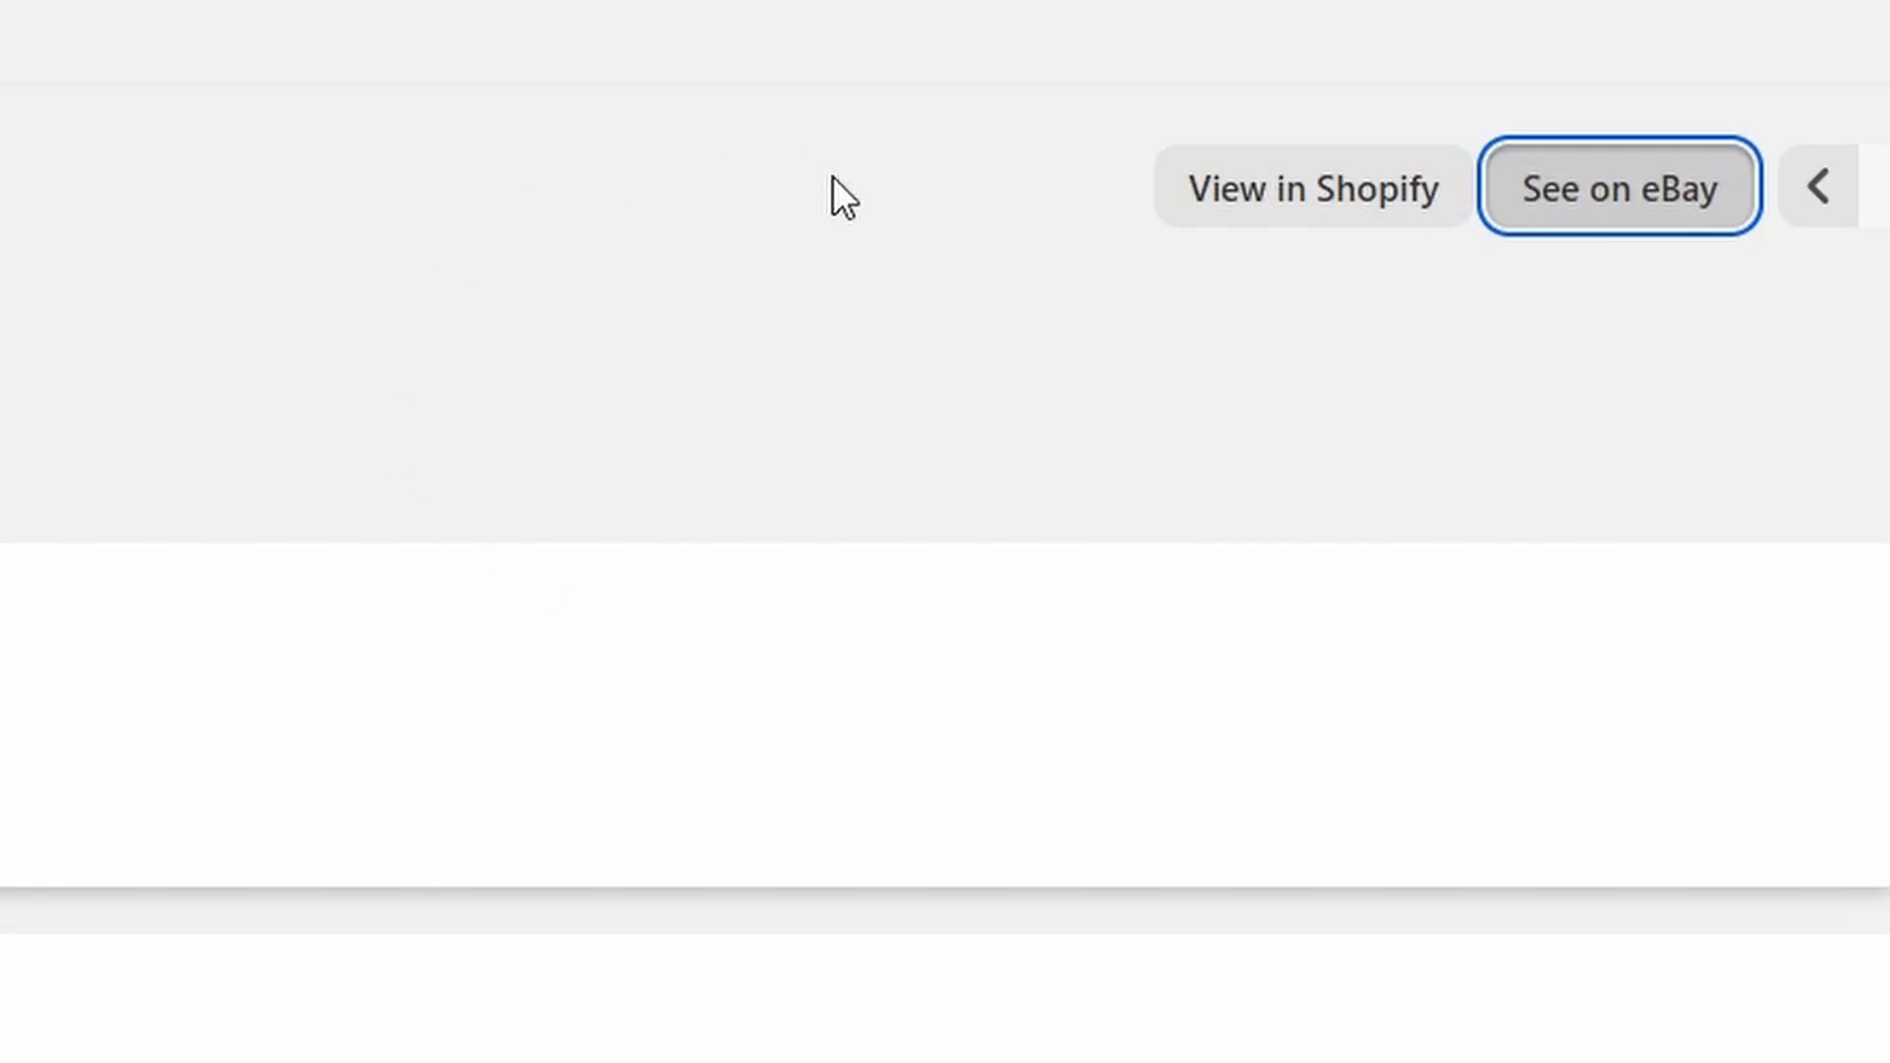